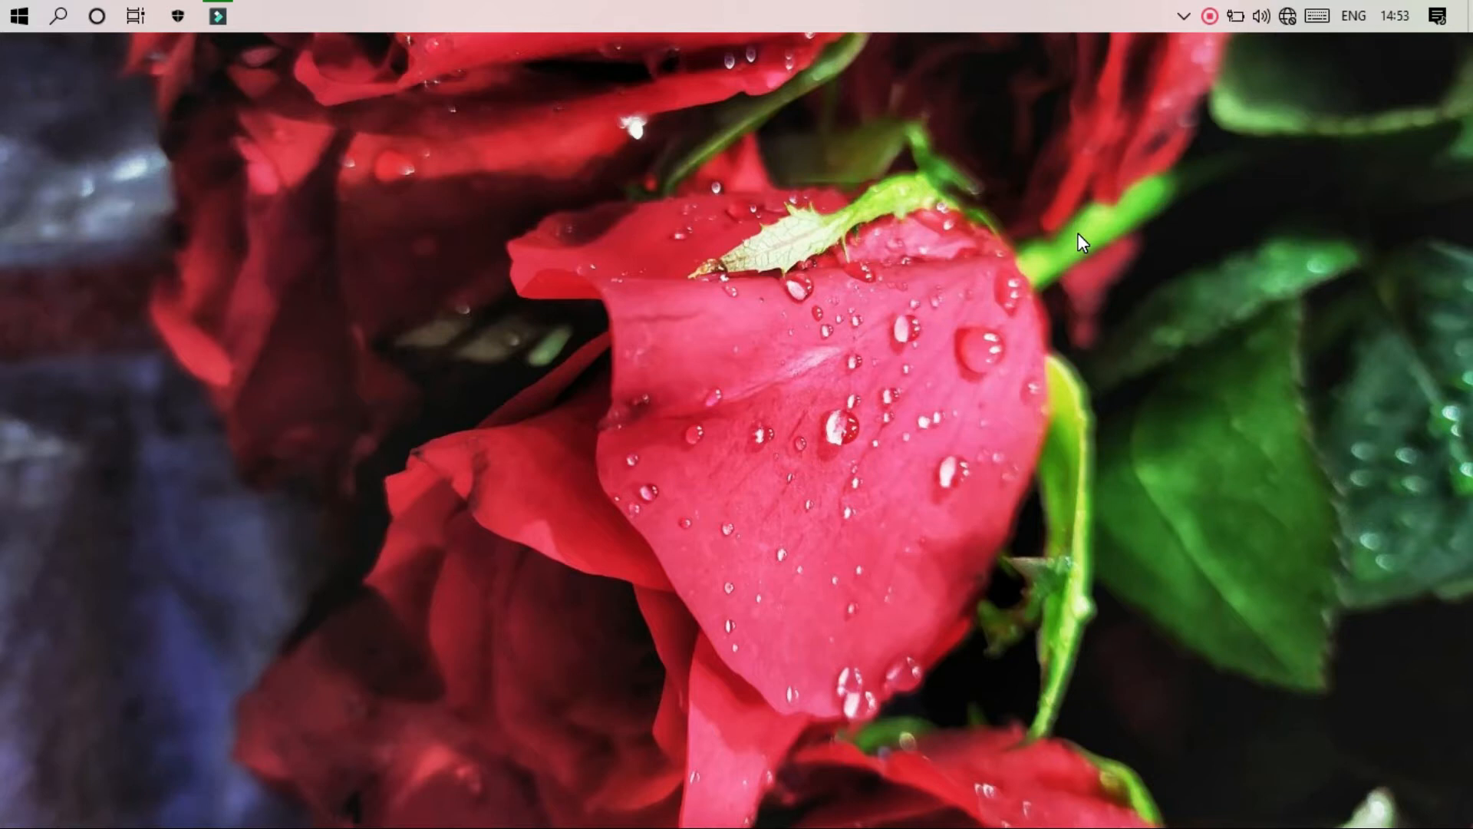
- Launch Excel 2013, dismiss the activation wizard and open the recent workbook Youtube
key("super")
type("ex")
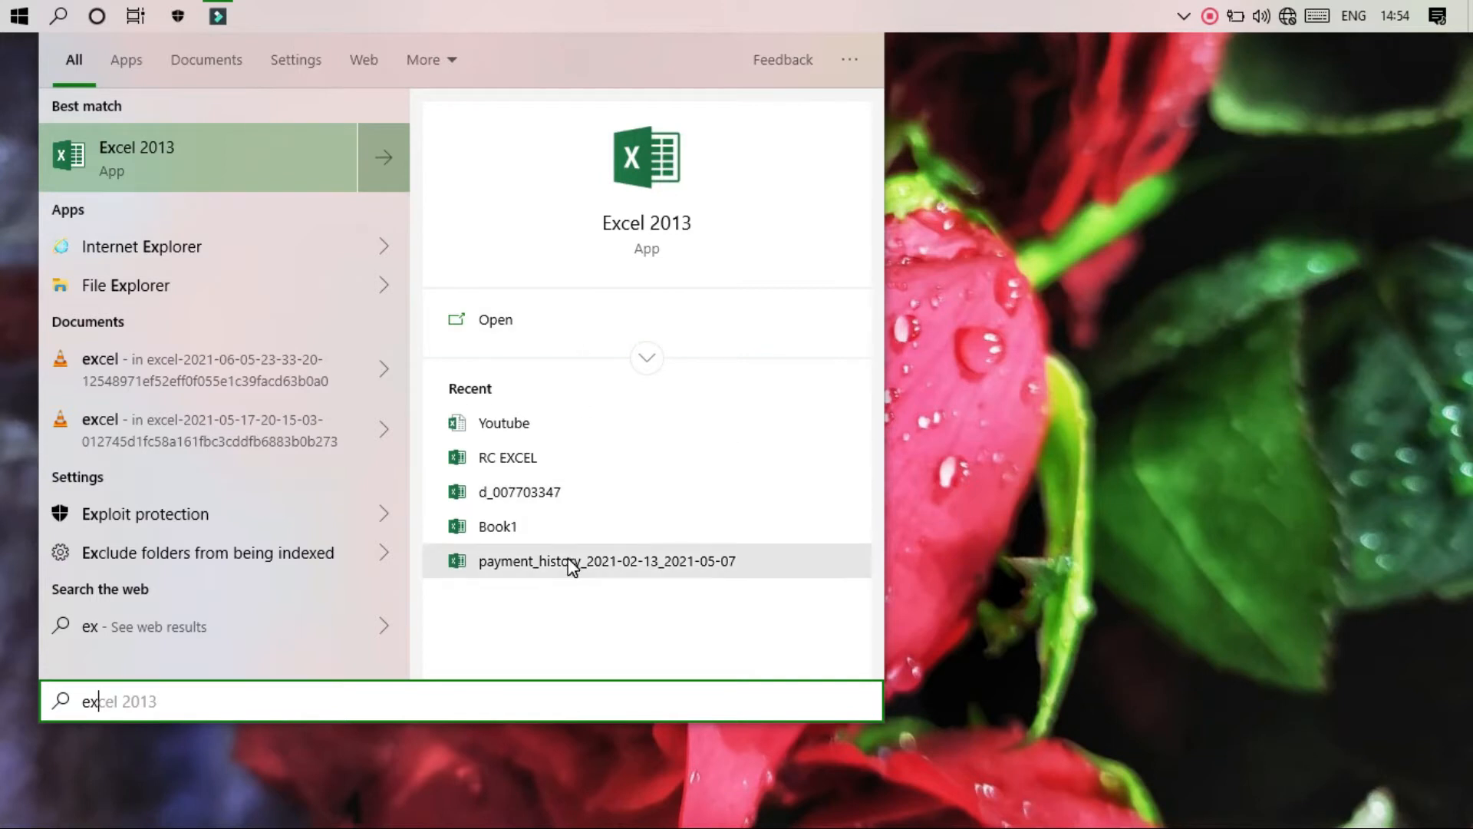
left_click(247, 163)
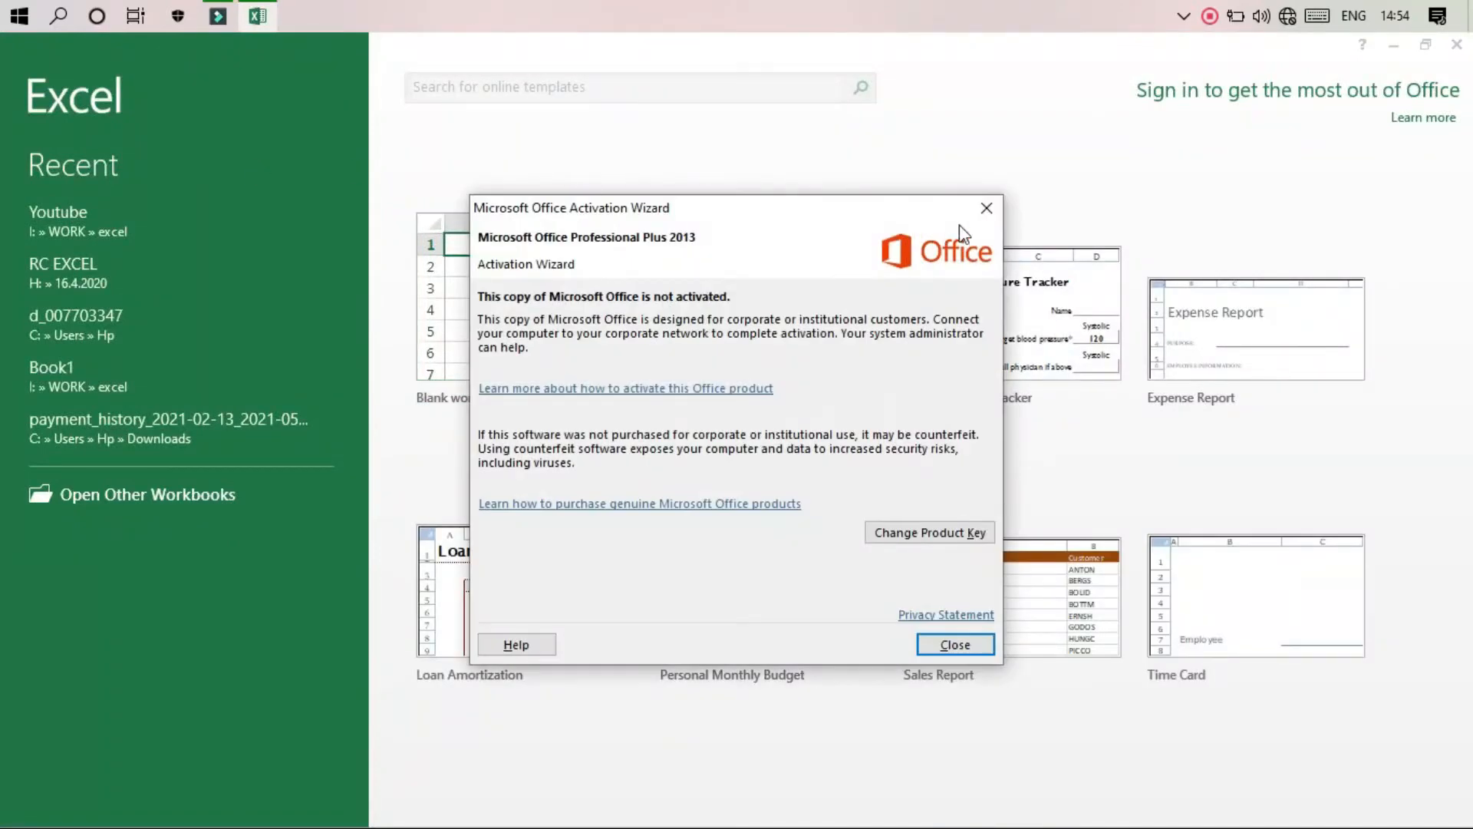
left_click(987, 208)
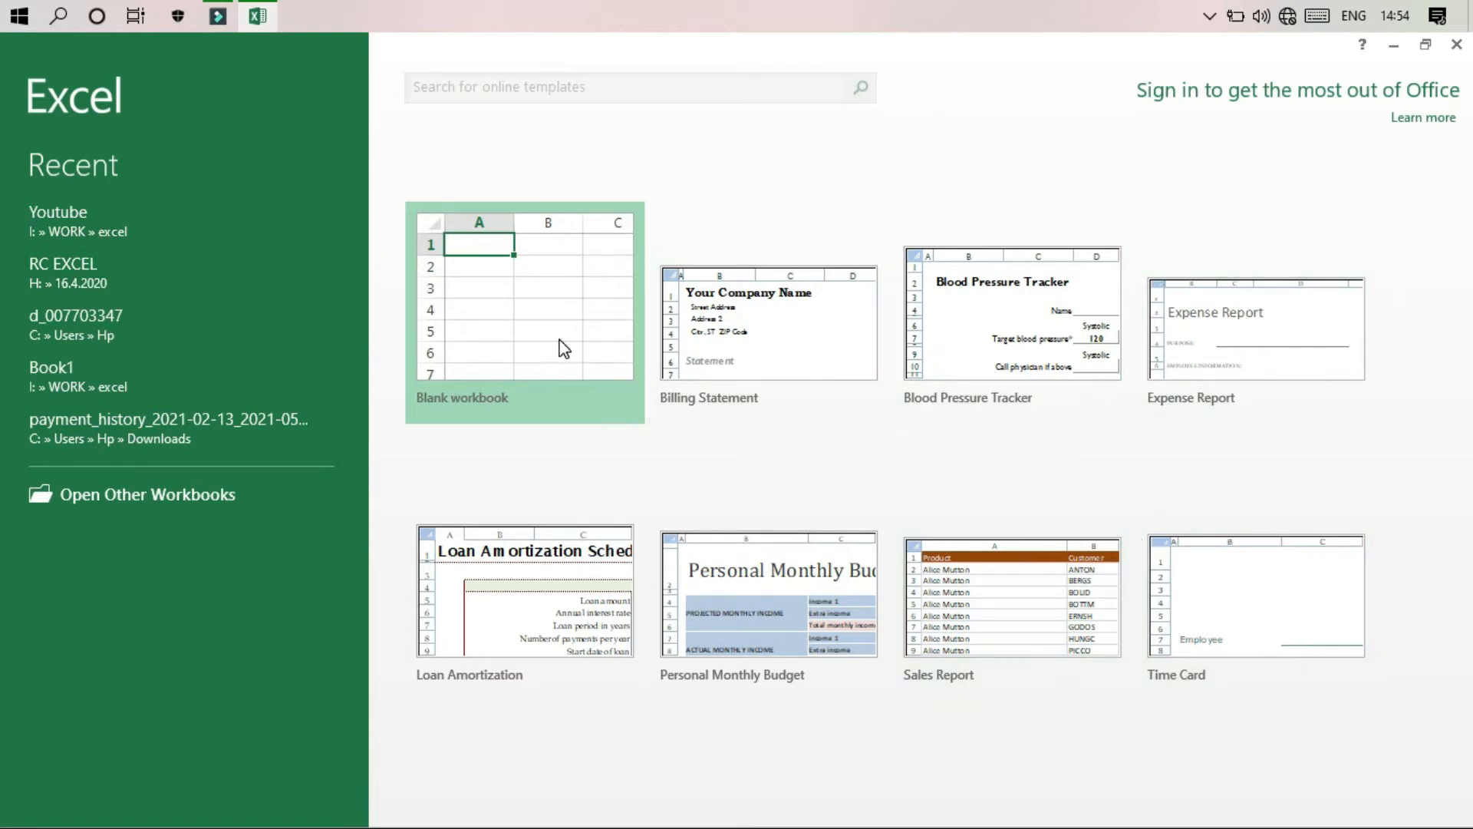
left_click(100, 215)
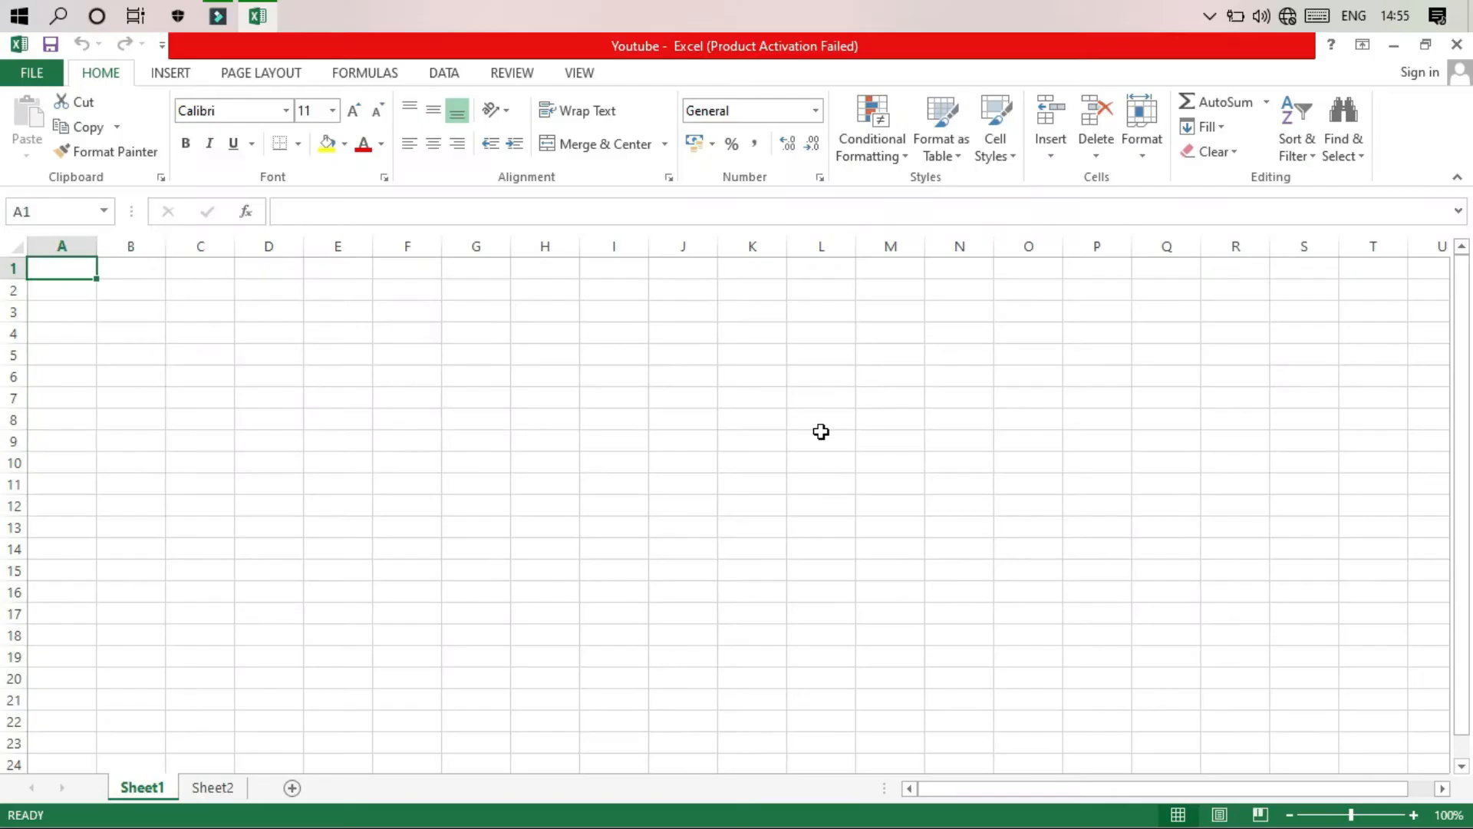
- Examine the extent of the empty Sheet1 by moving across its cells to the last column and the last row
key("Right")
key("Right")
key("Right")
key("Right")
key("Right")
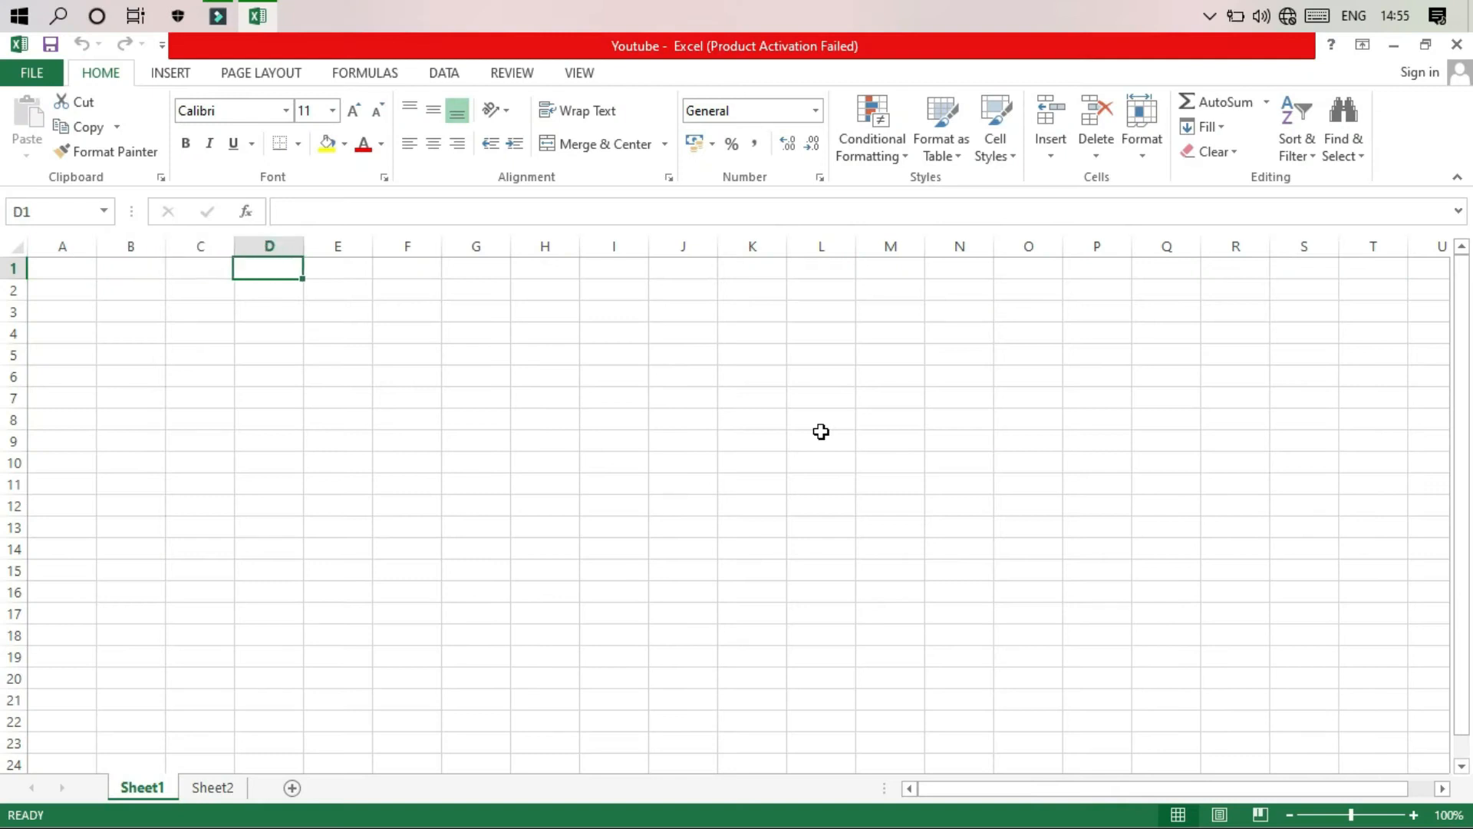
key("Right")
key("Right")
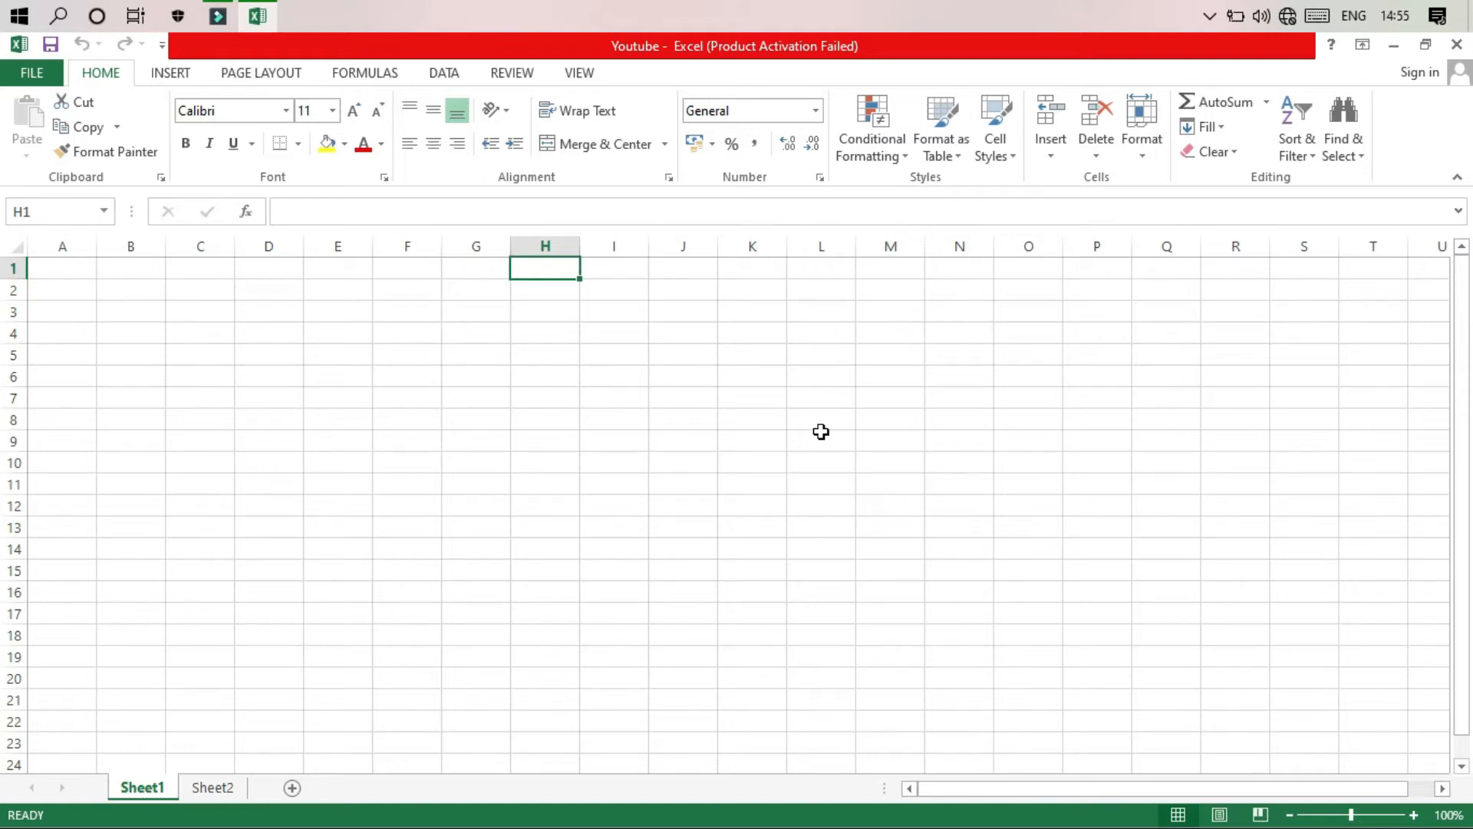
key("Home")
key("ctrl+Right")
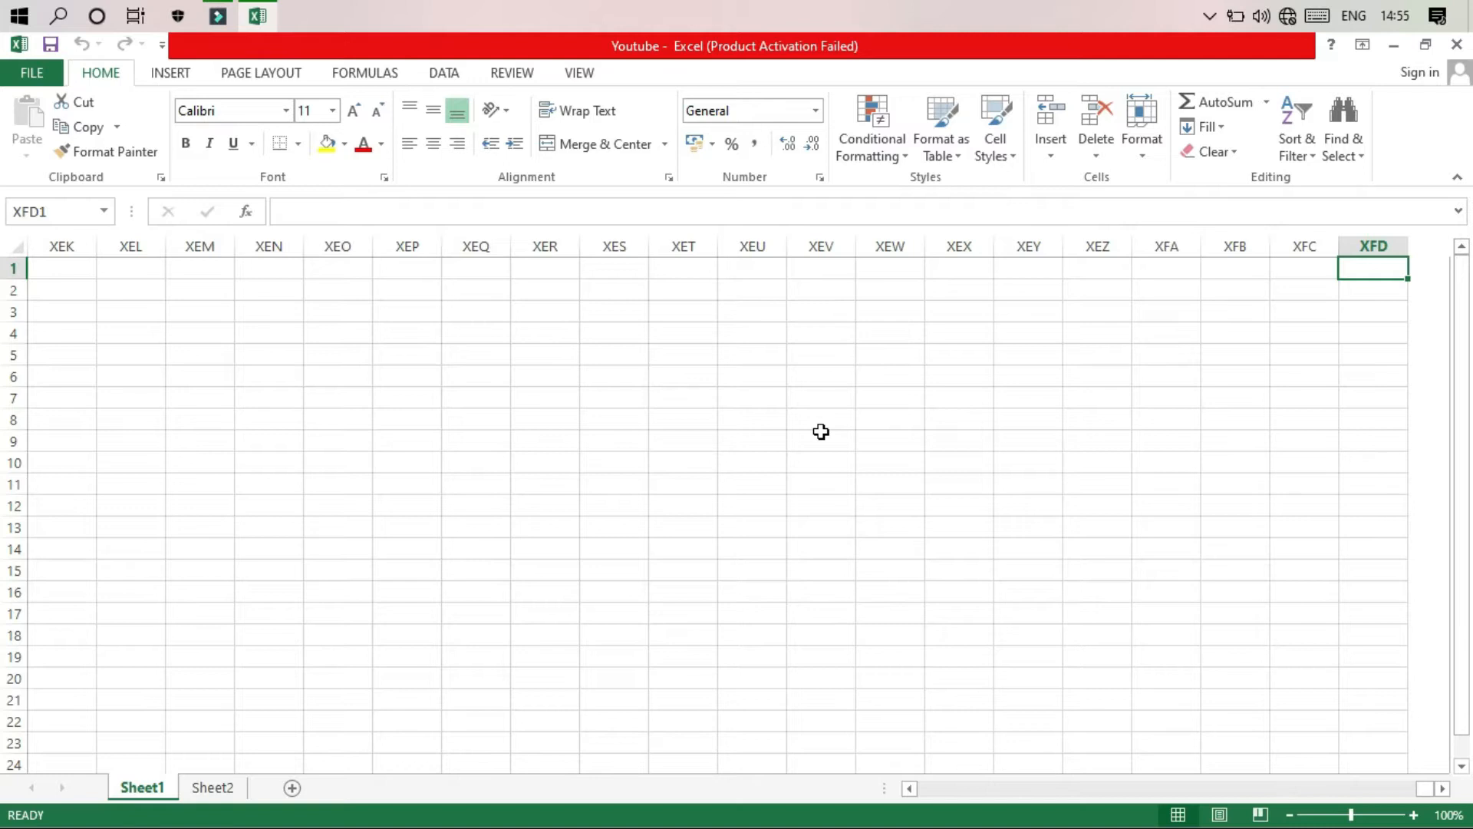
key("ctrl+Left")
key("ctrl+Down")
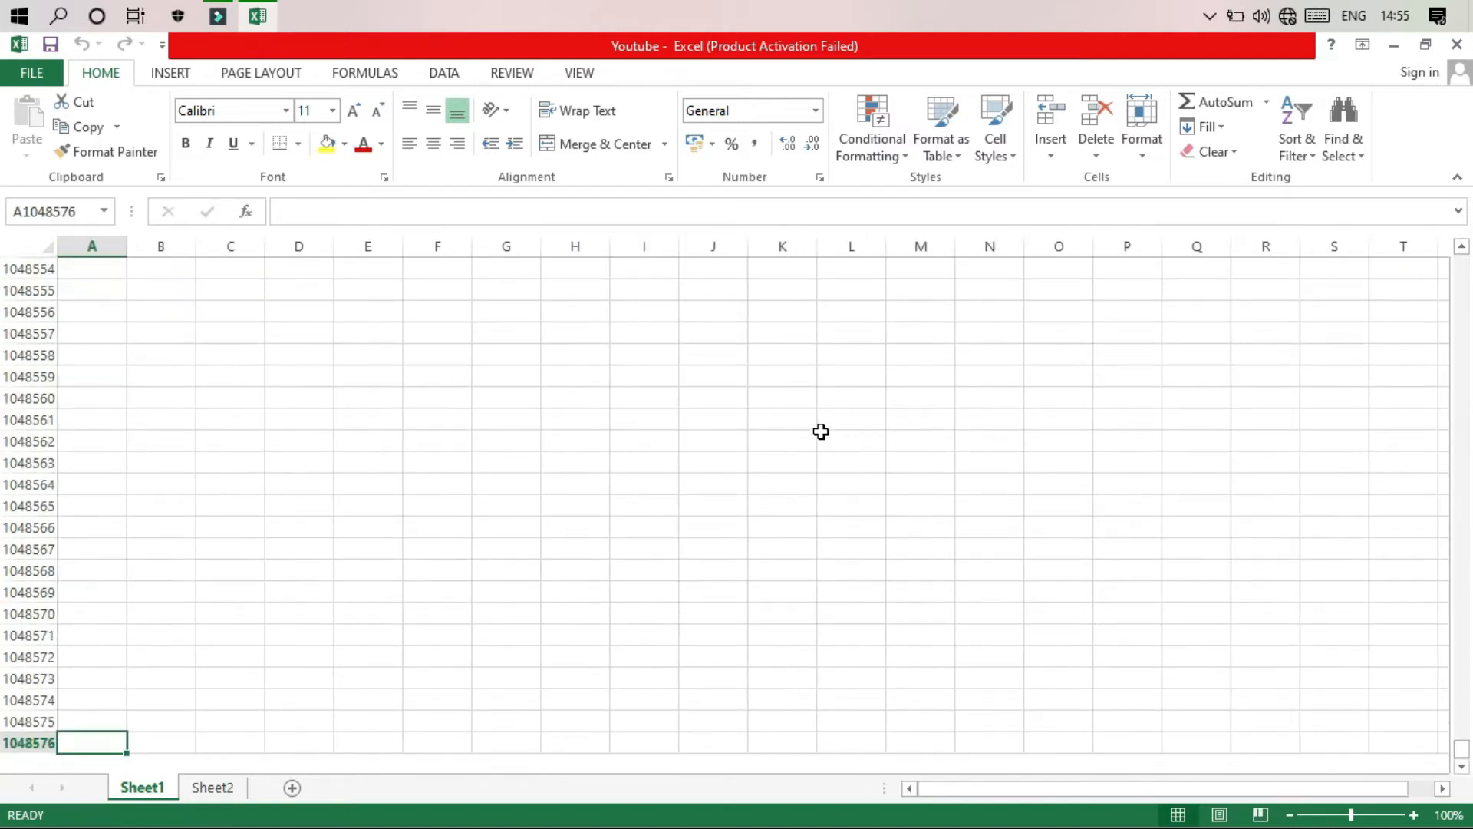
key("ctrl+Up")
key("ctrl+Right")
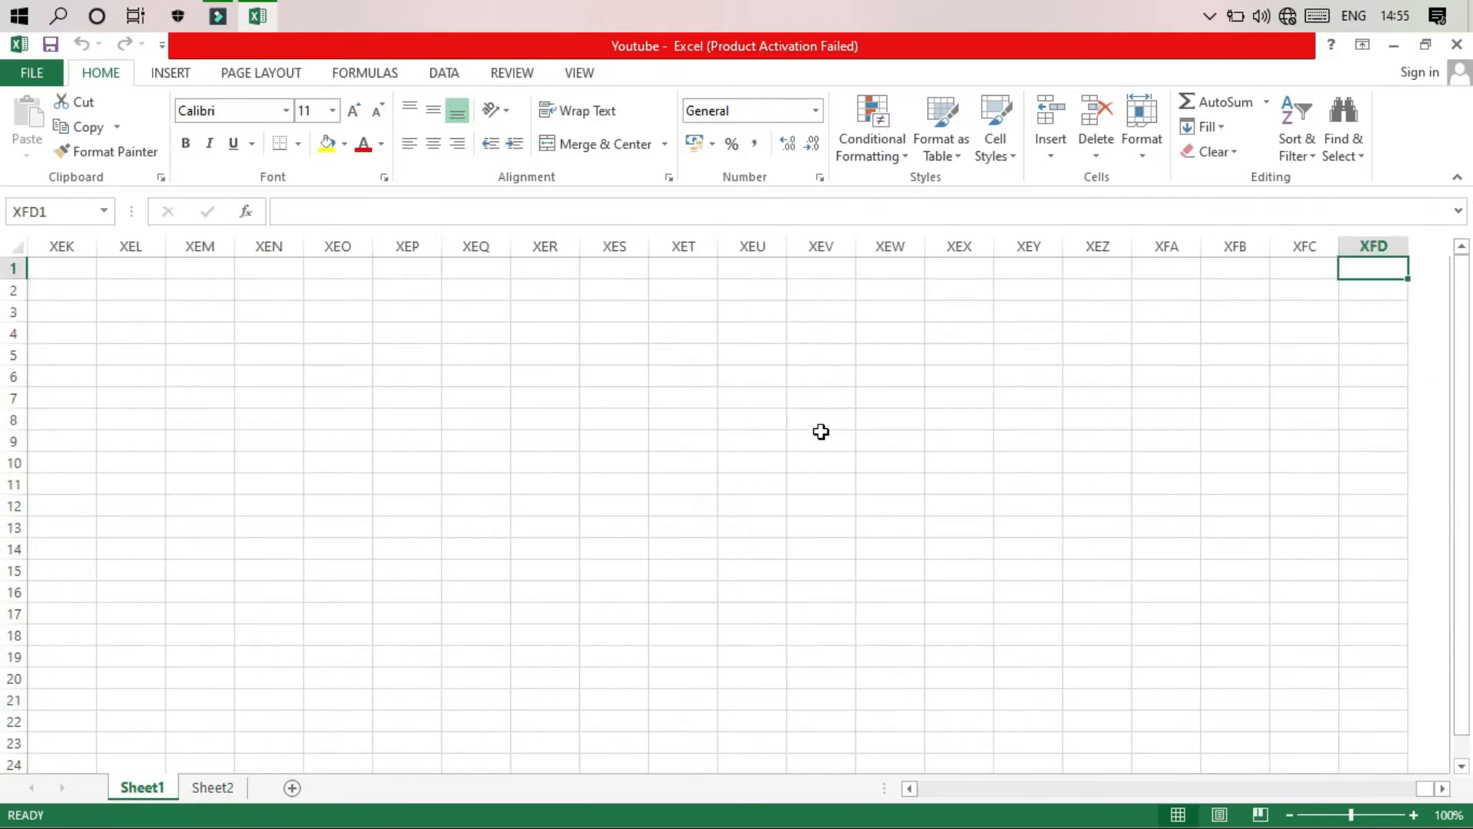
key("ctrl+Down")
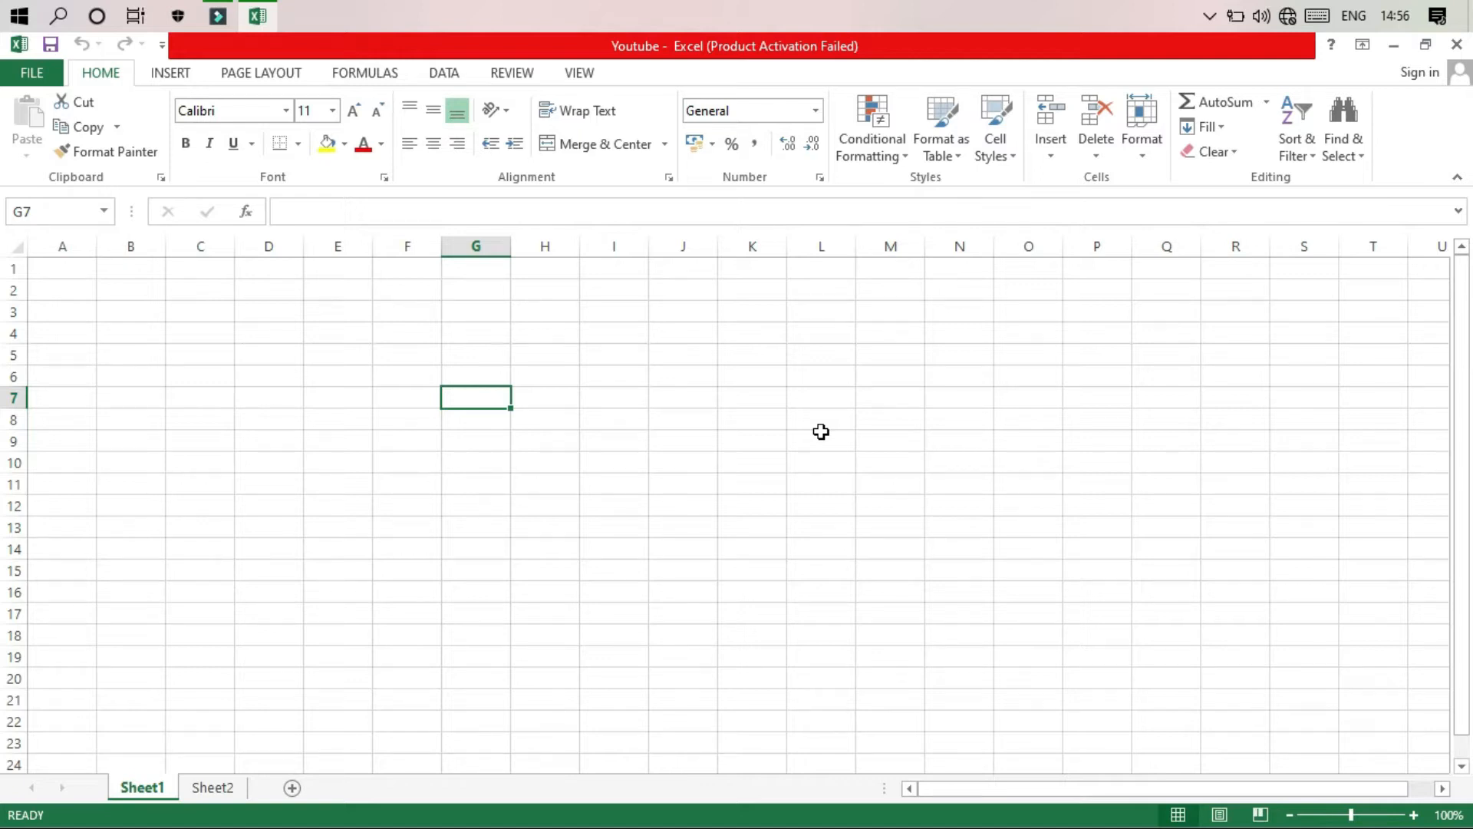
left_click(599, 526)
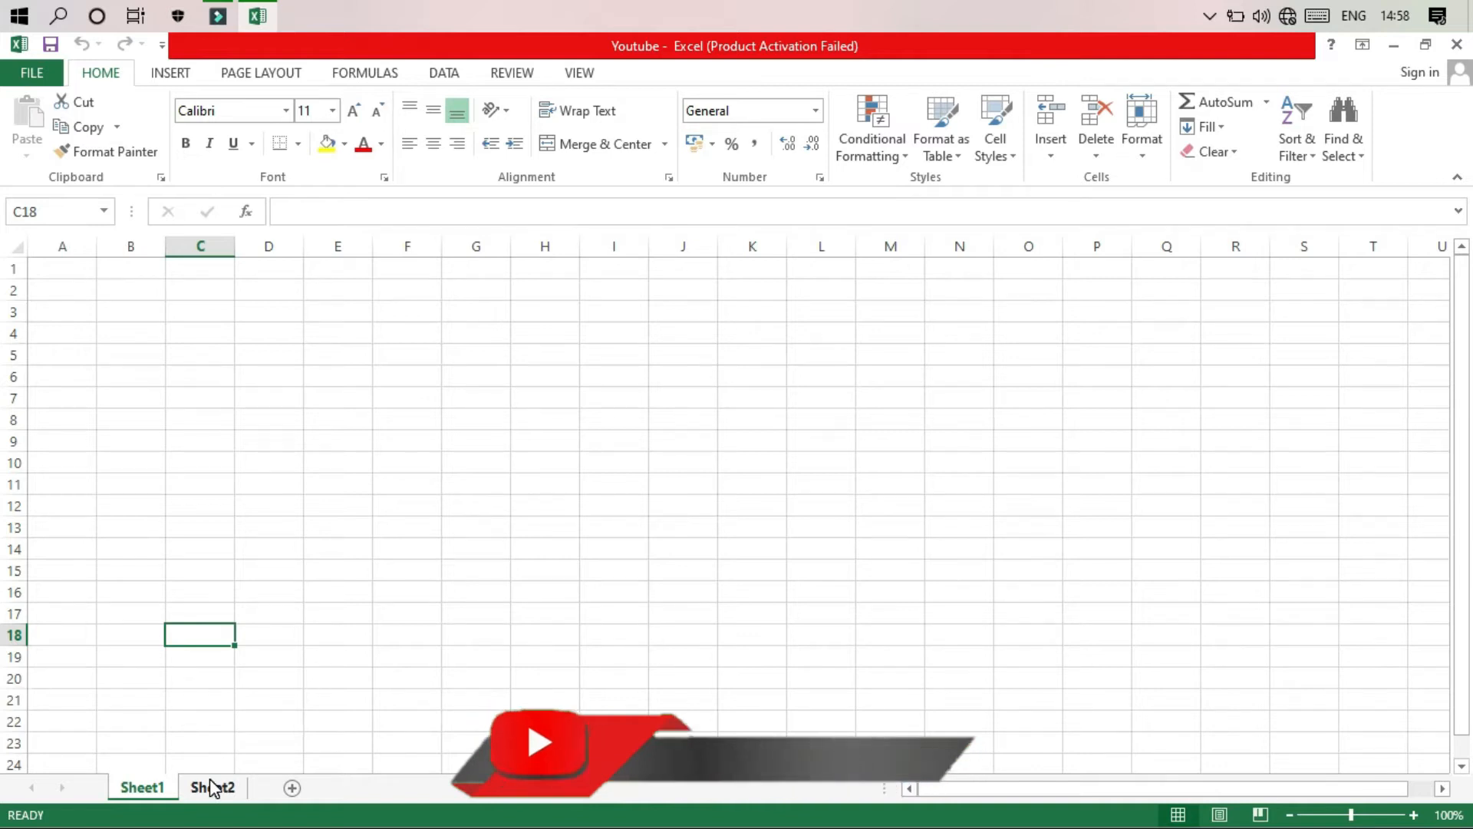
- Go to Sheet2 and auto-fit the width of column D to its Lower Case heading
left_click(212, 786)
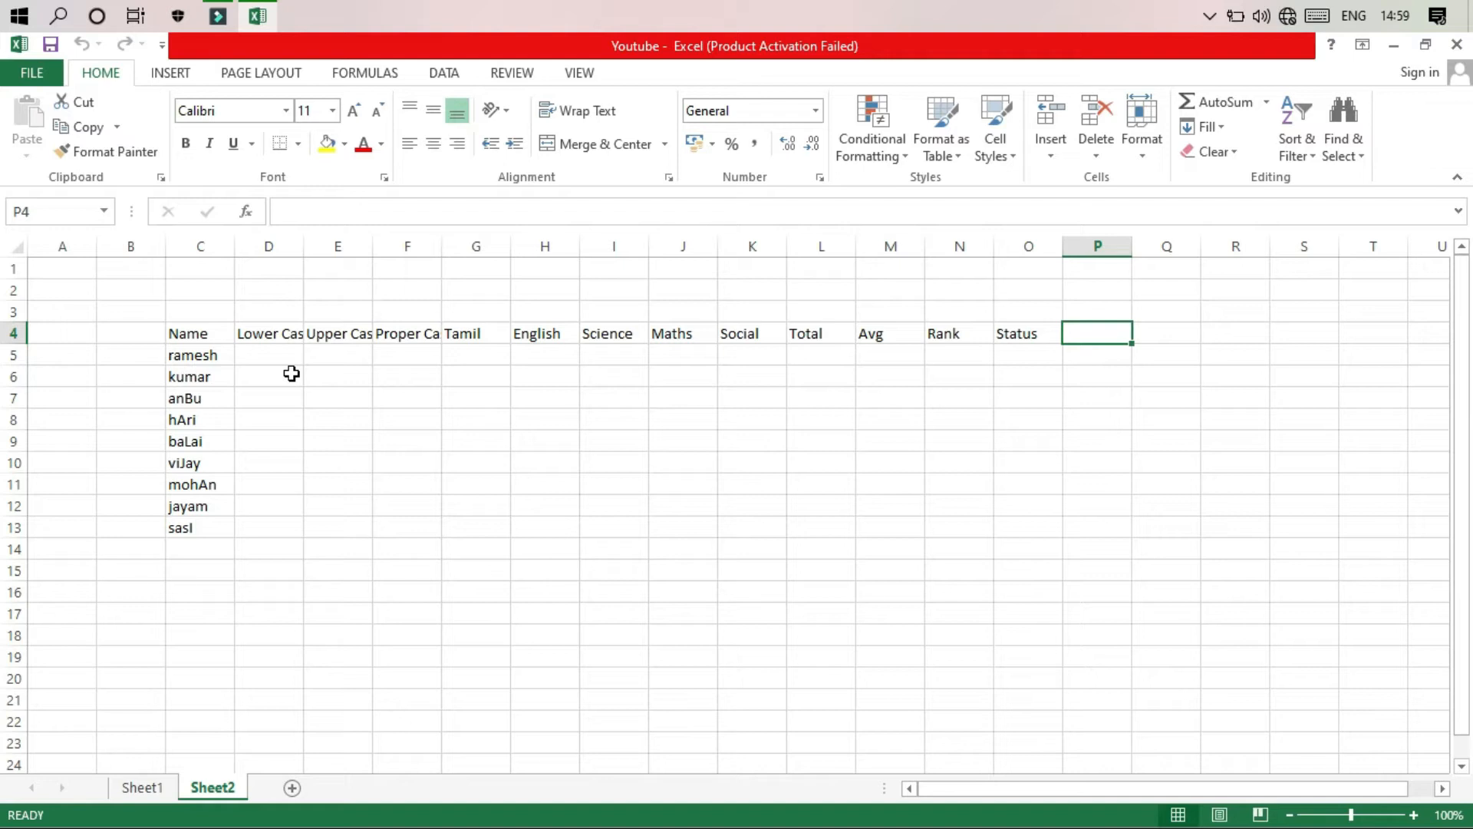
left_click(289, 246)
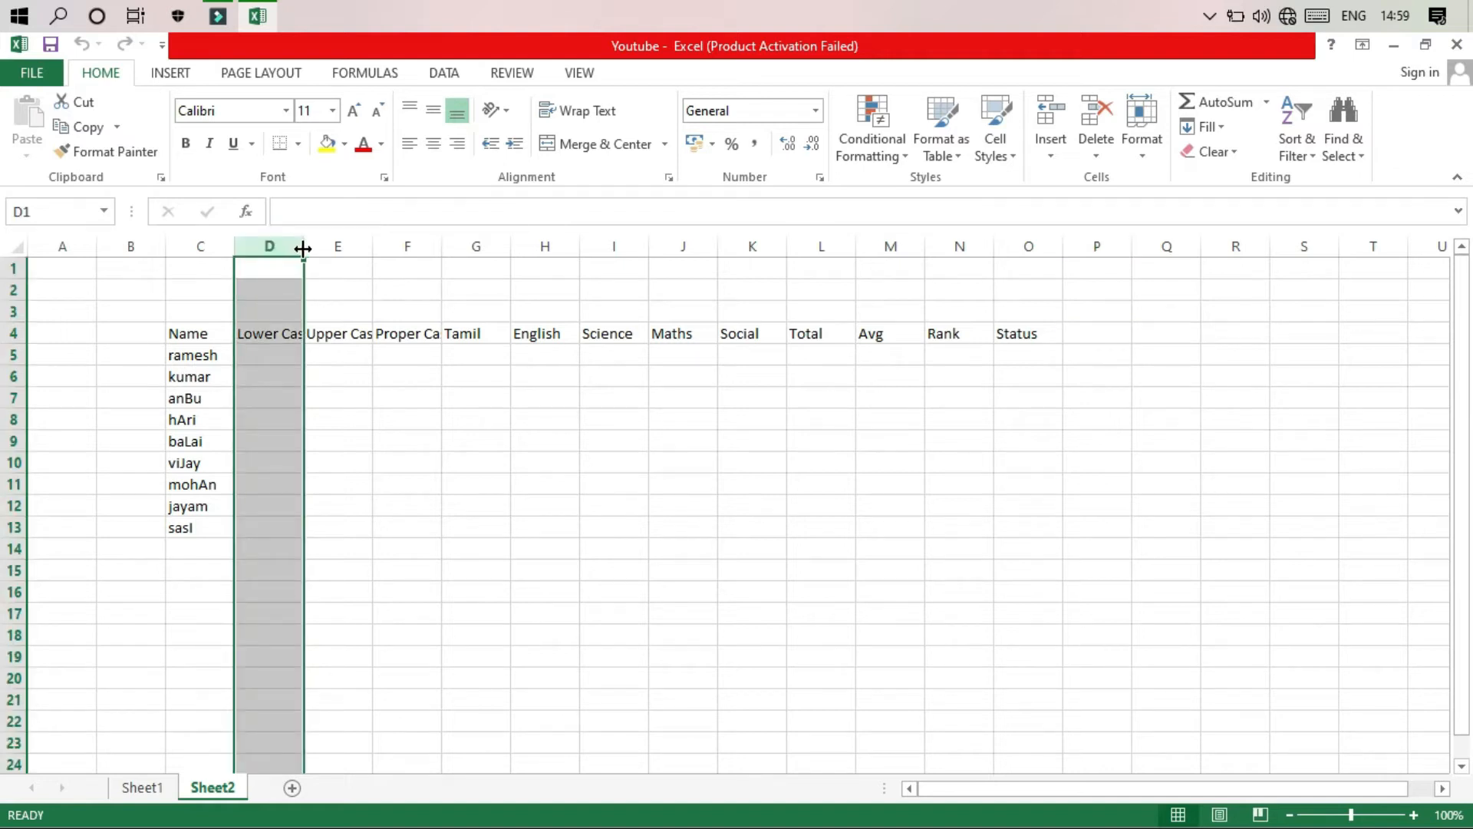
double_click(303, 248)
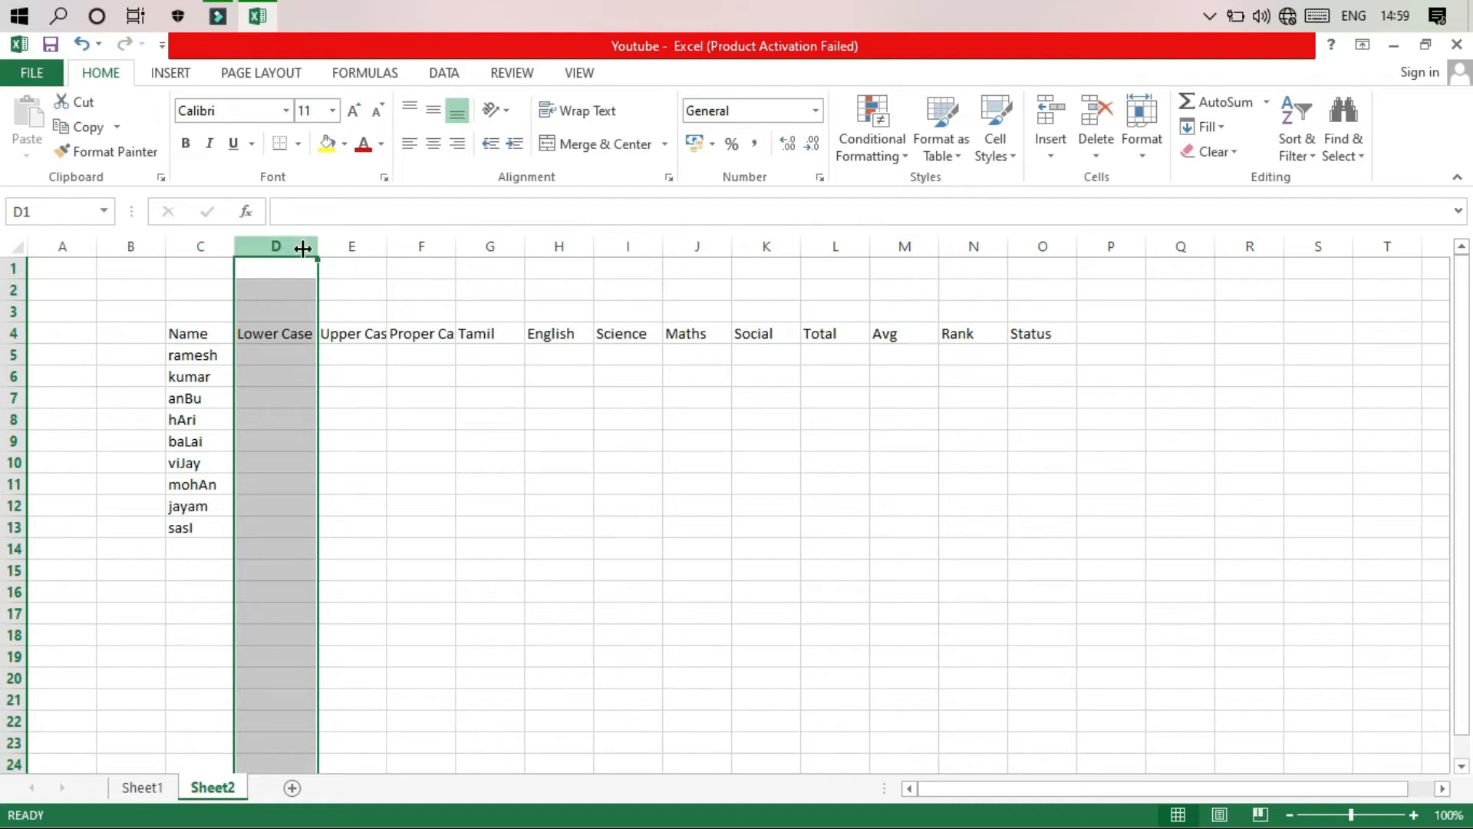
- Undo the width change of column D
key("ctrl+z")
left_click(403, 436)
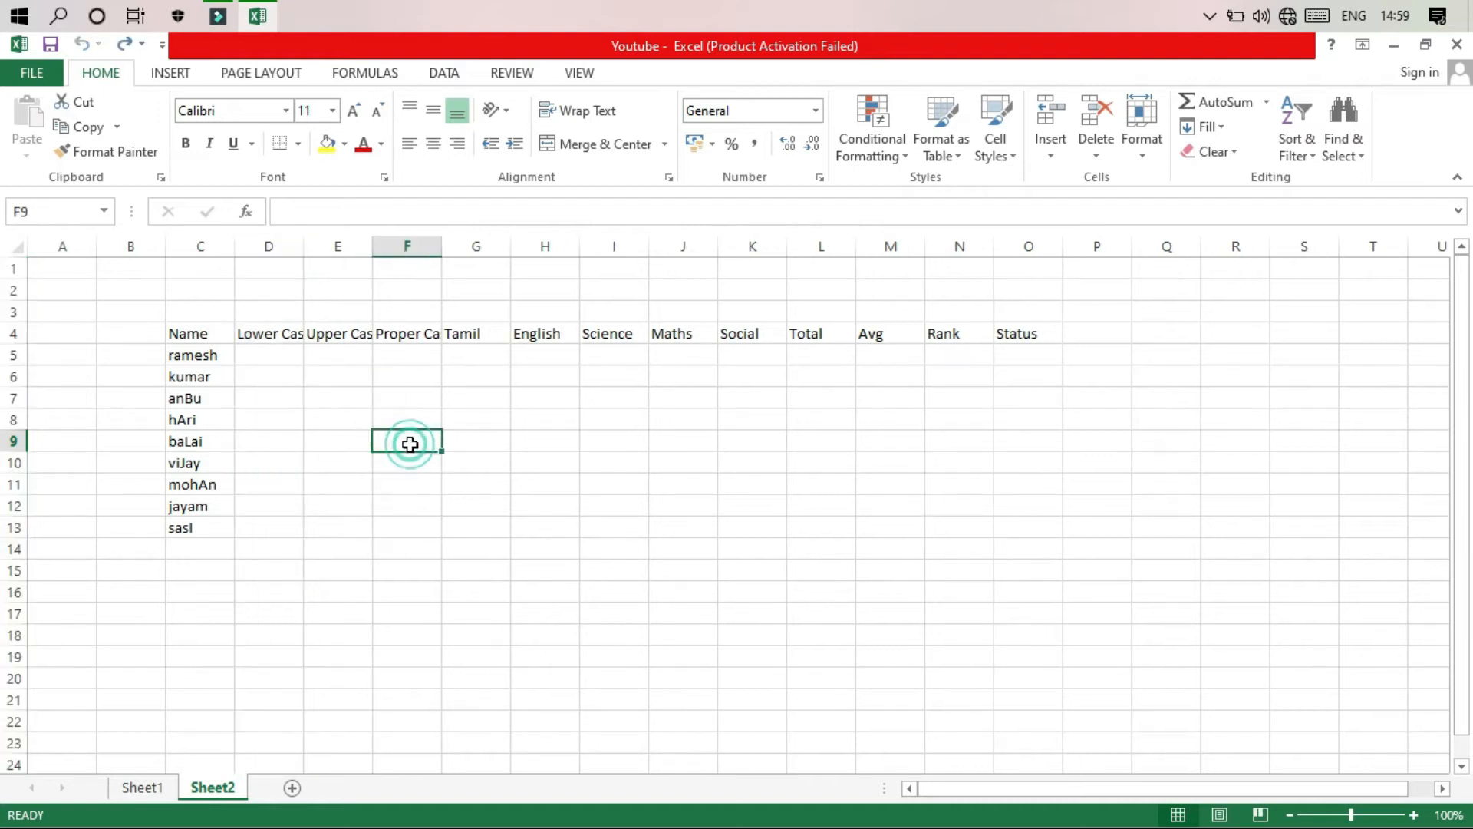
left_click(270, 247)
left_click(411, 411)
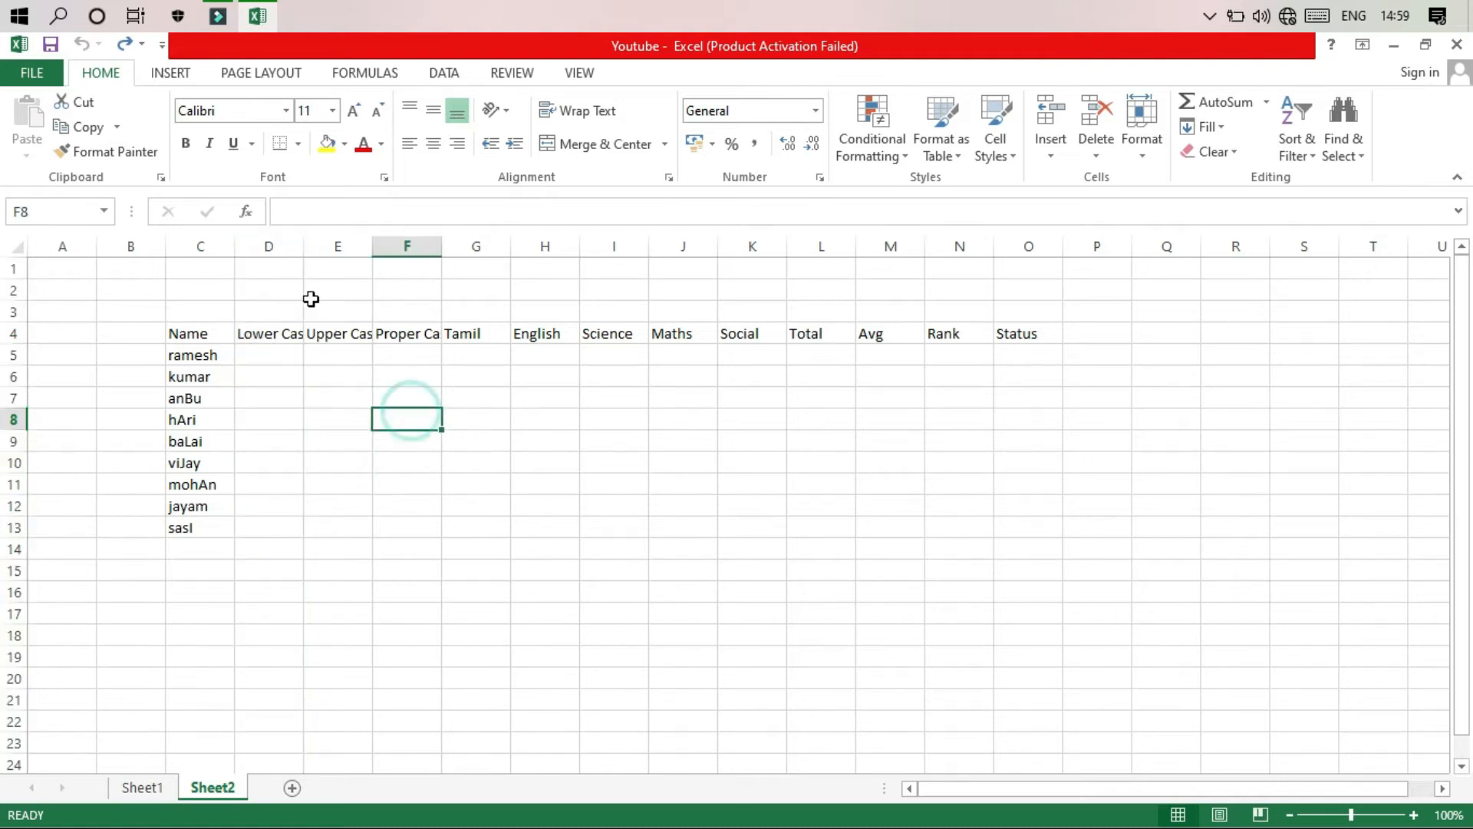
- Resize column D to fit its Lower Case heading, undoing the extra manual widening
left_click(274, 244)
left_click_drag(304, 247, 414, 249)
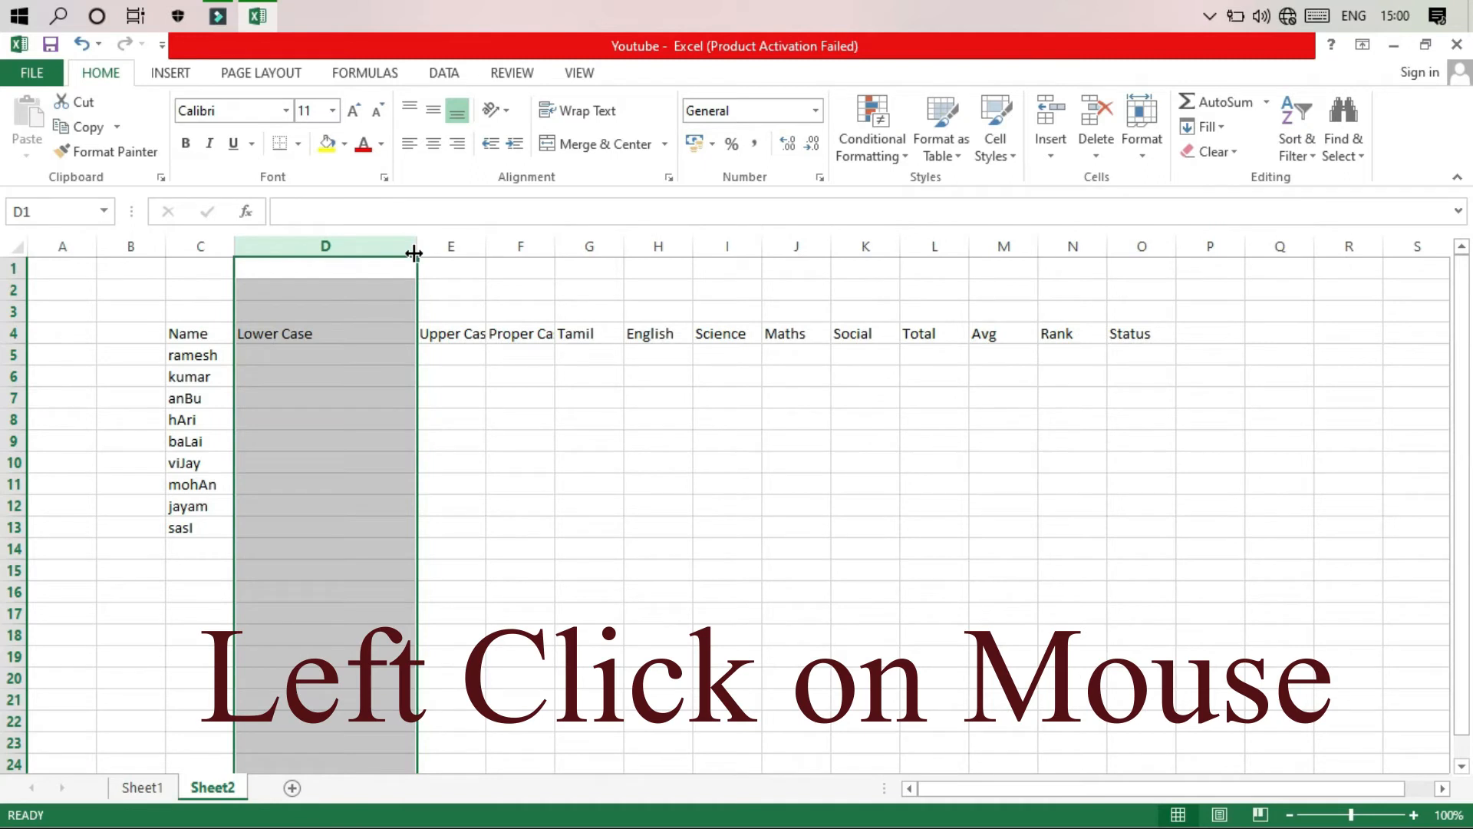
key("ctrl+z")
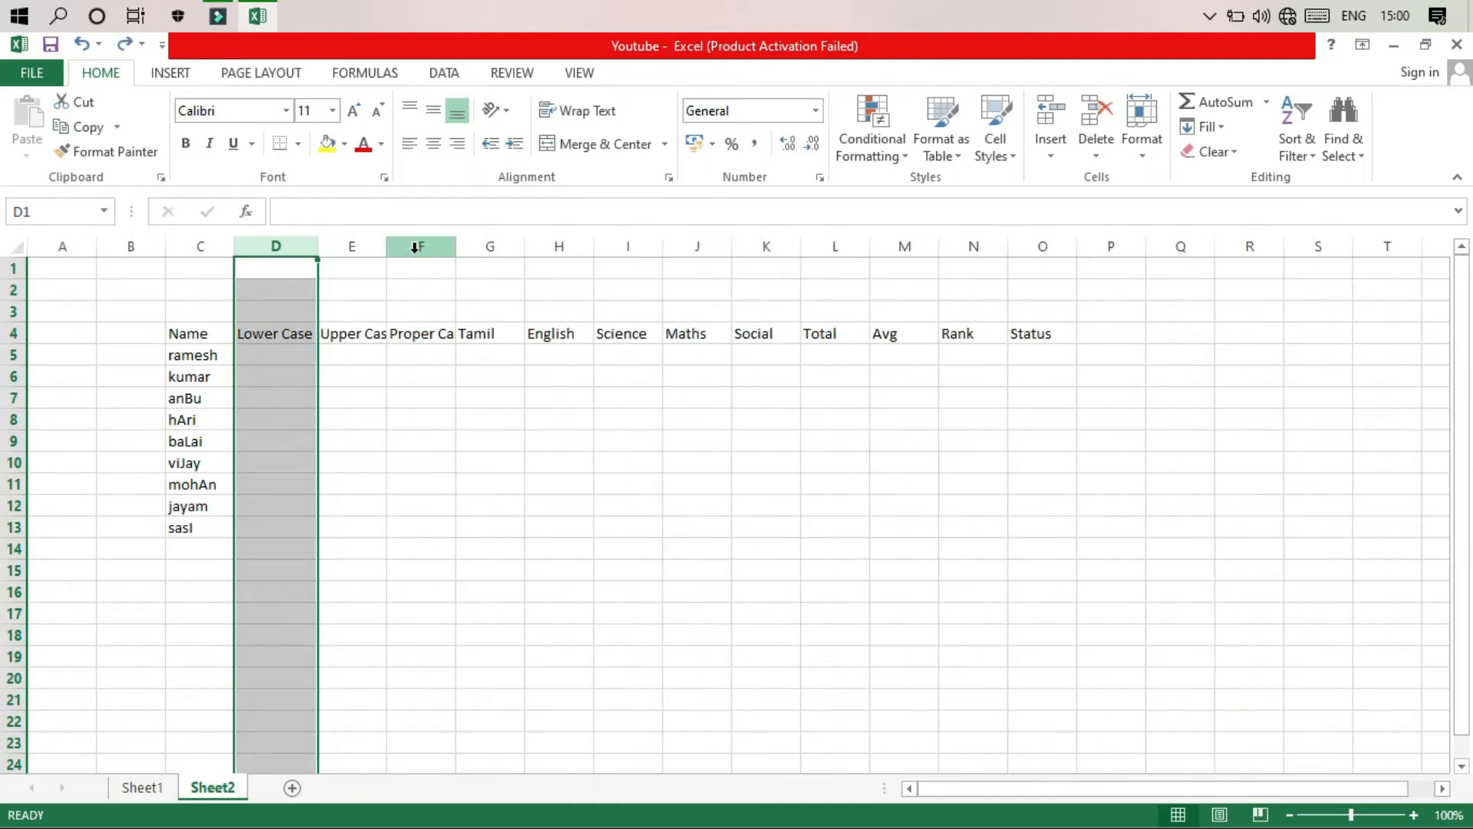
left_click(308, 247)
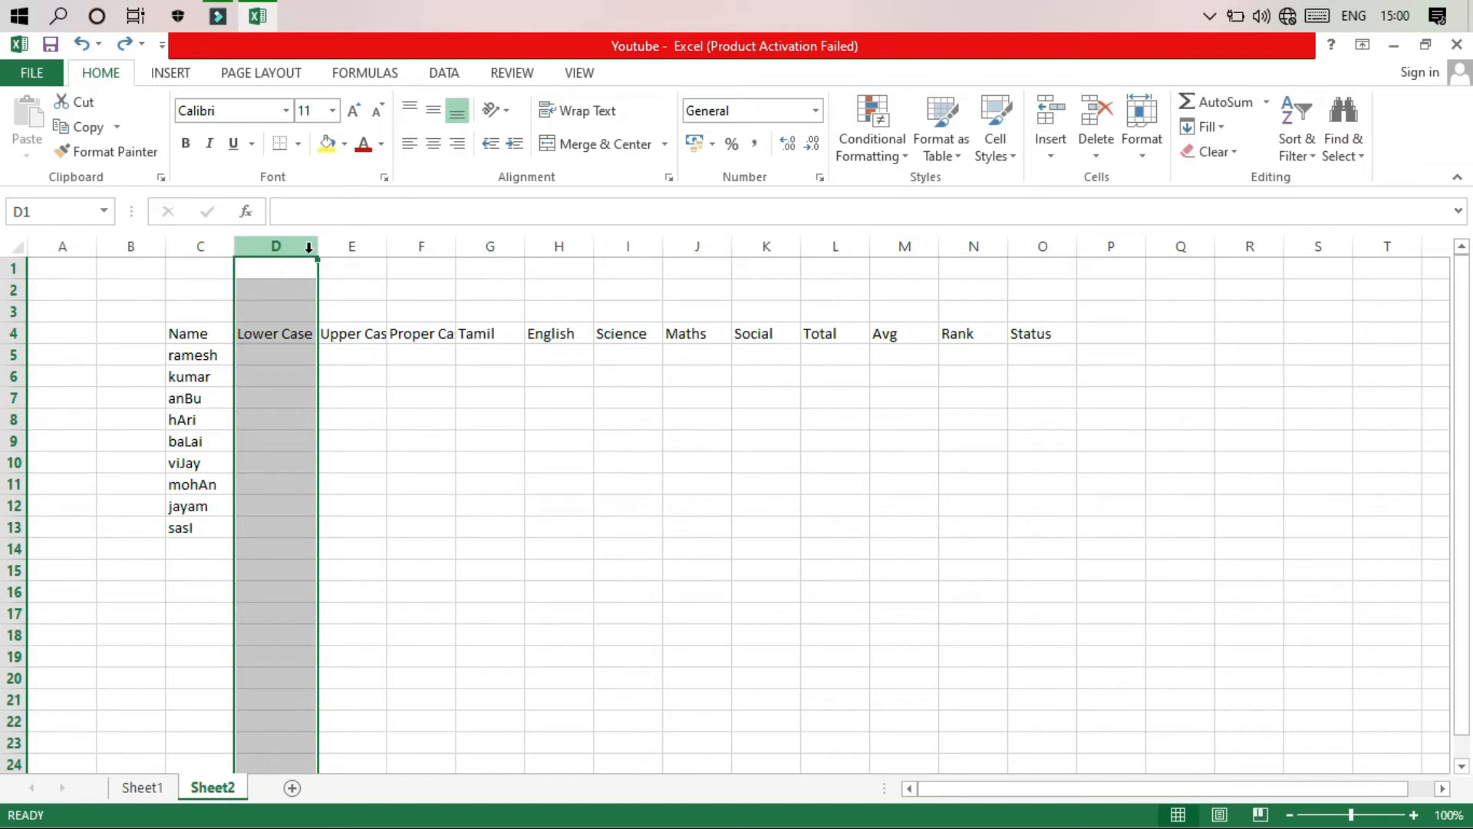
- Auto-fit columns E and F together to their Upper Case and Proper Case headings
left_click(343, 247)
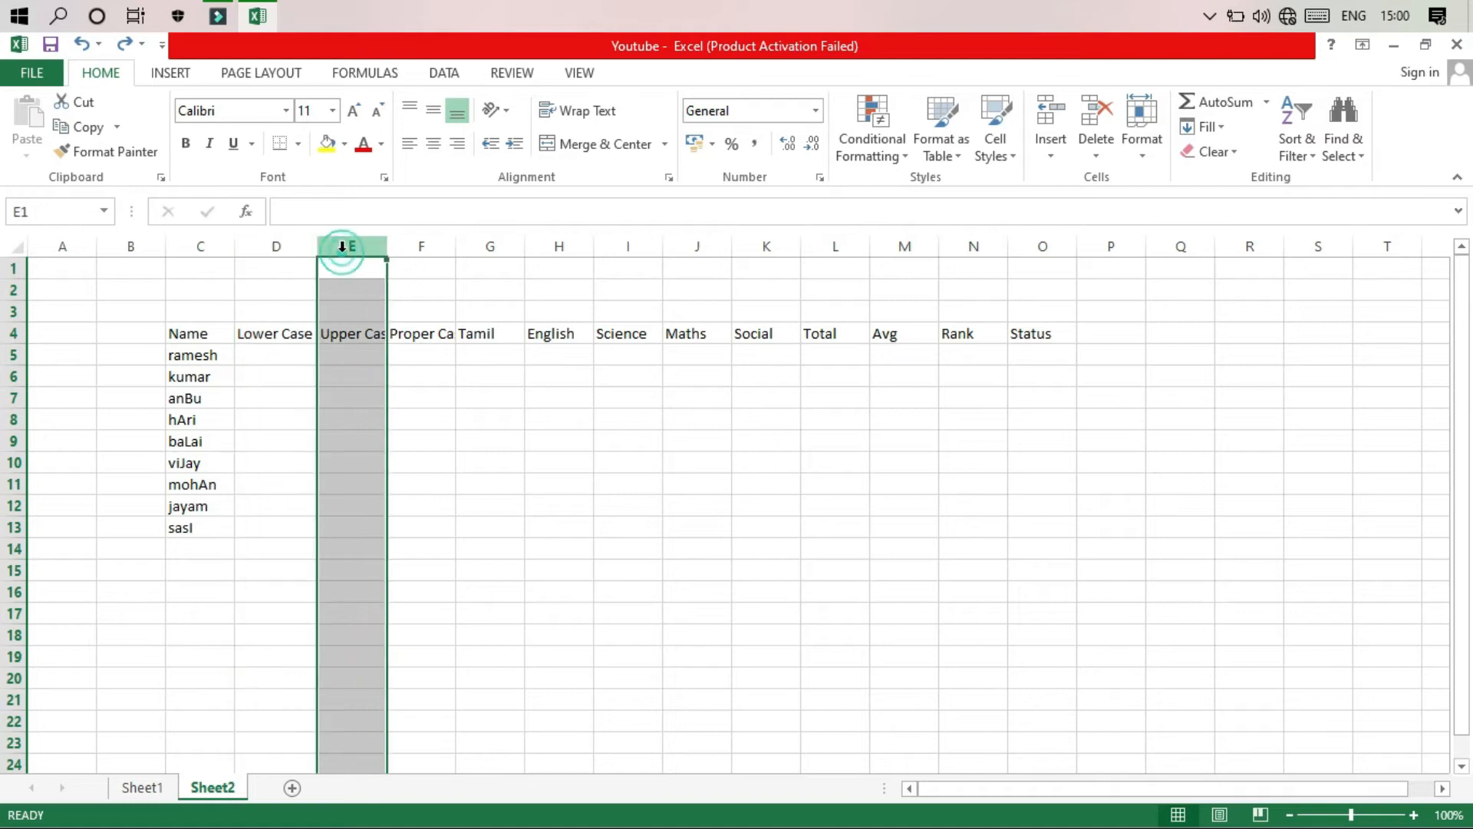
key("shift+Right")
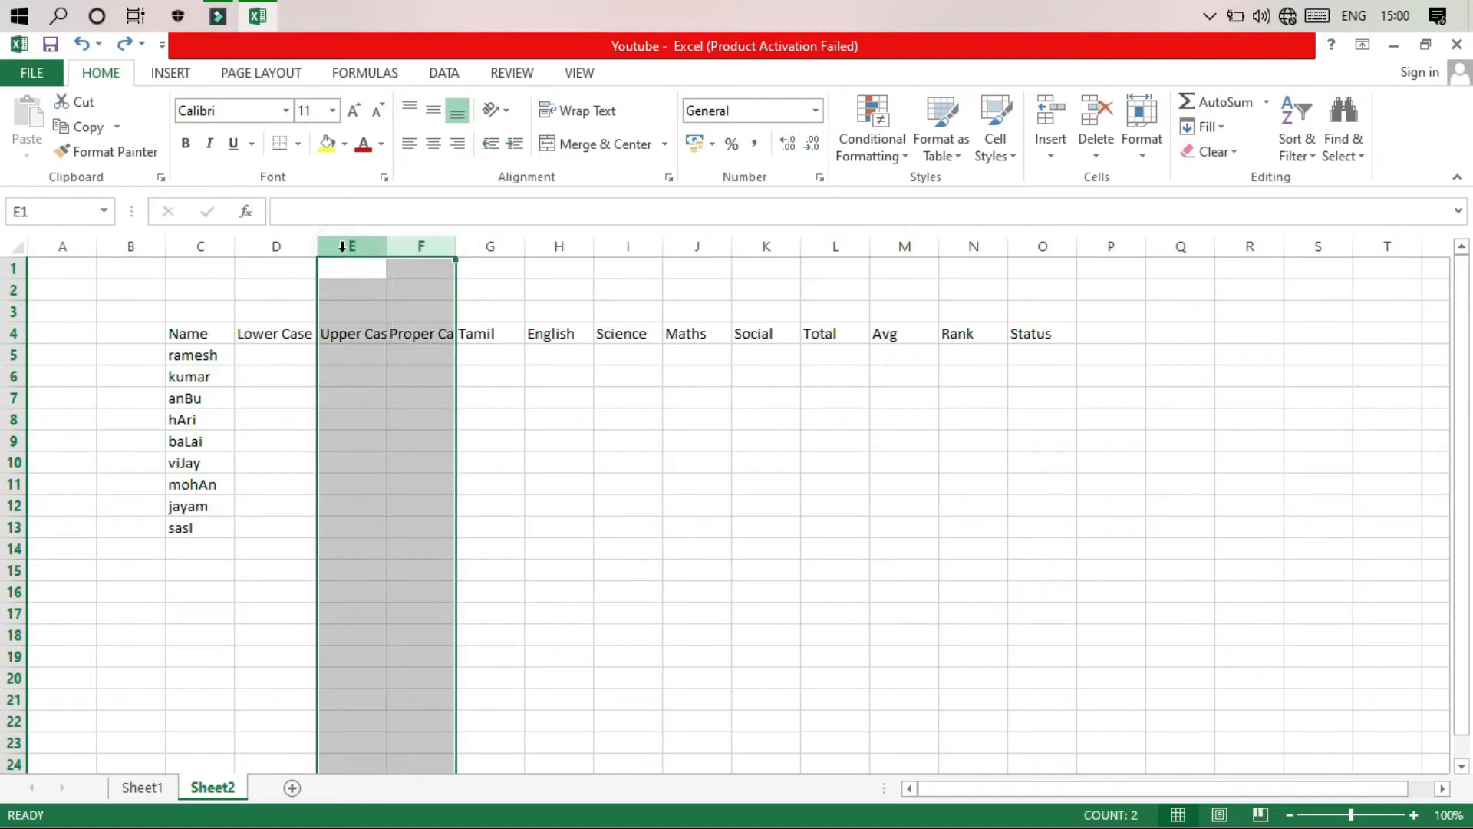
double_click(385, 246)
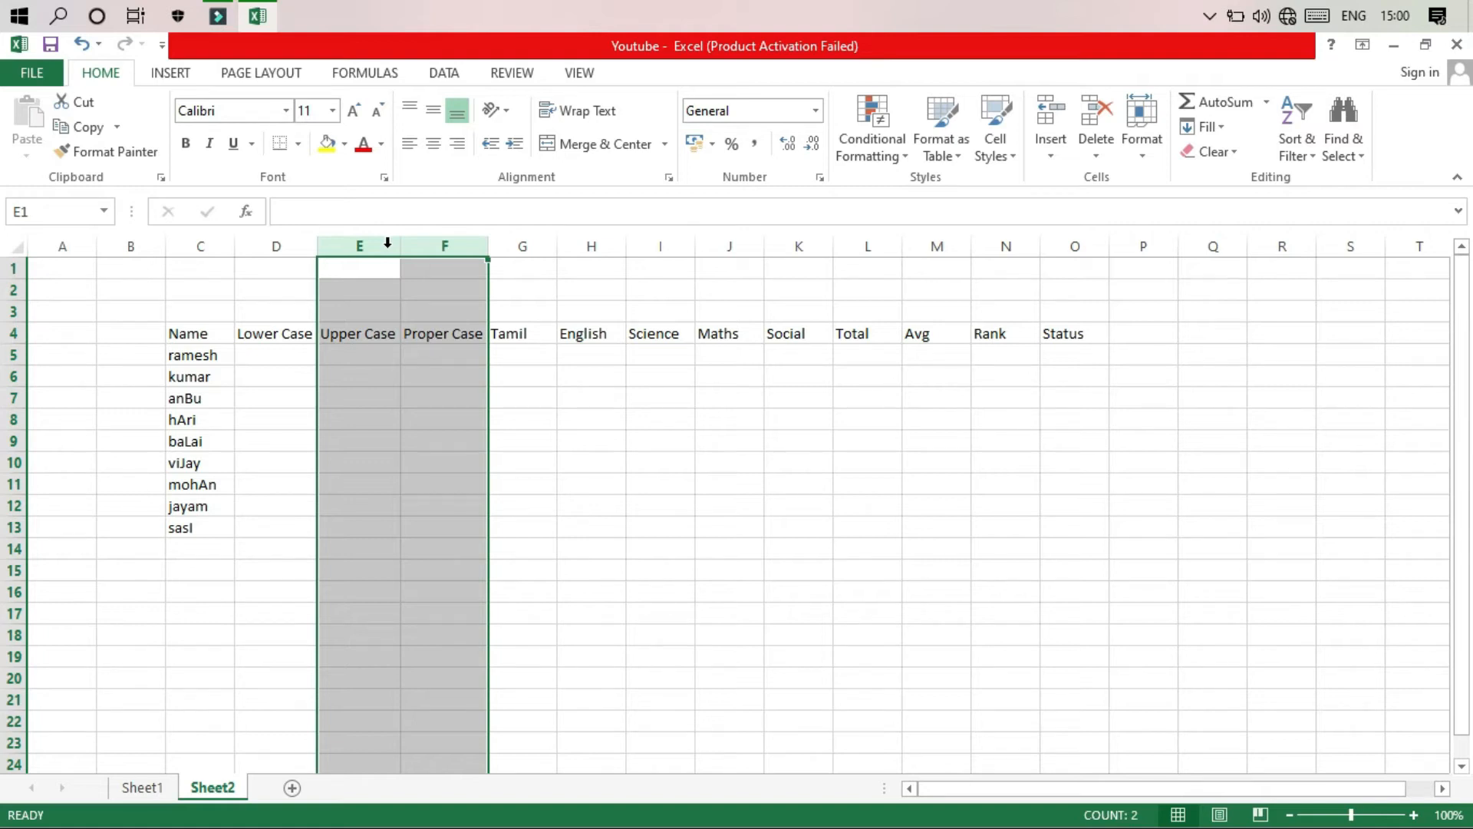
left_click(530, 401)
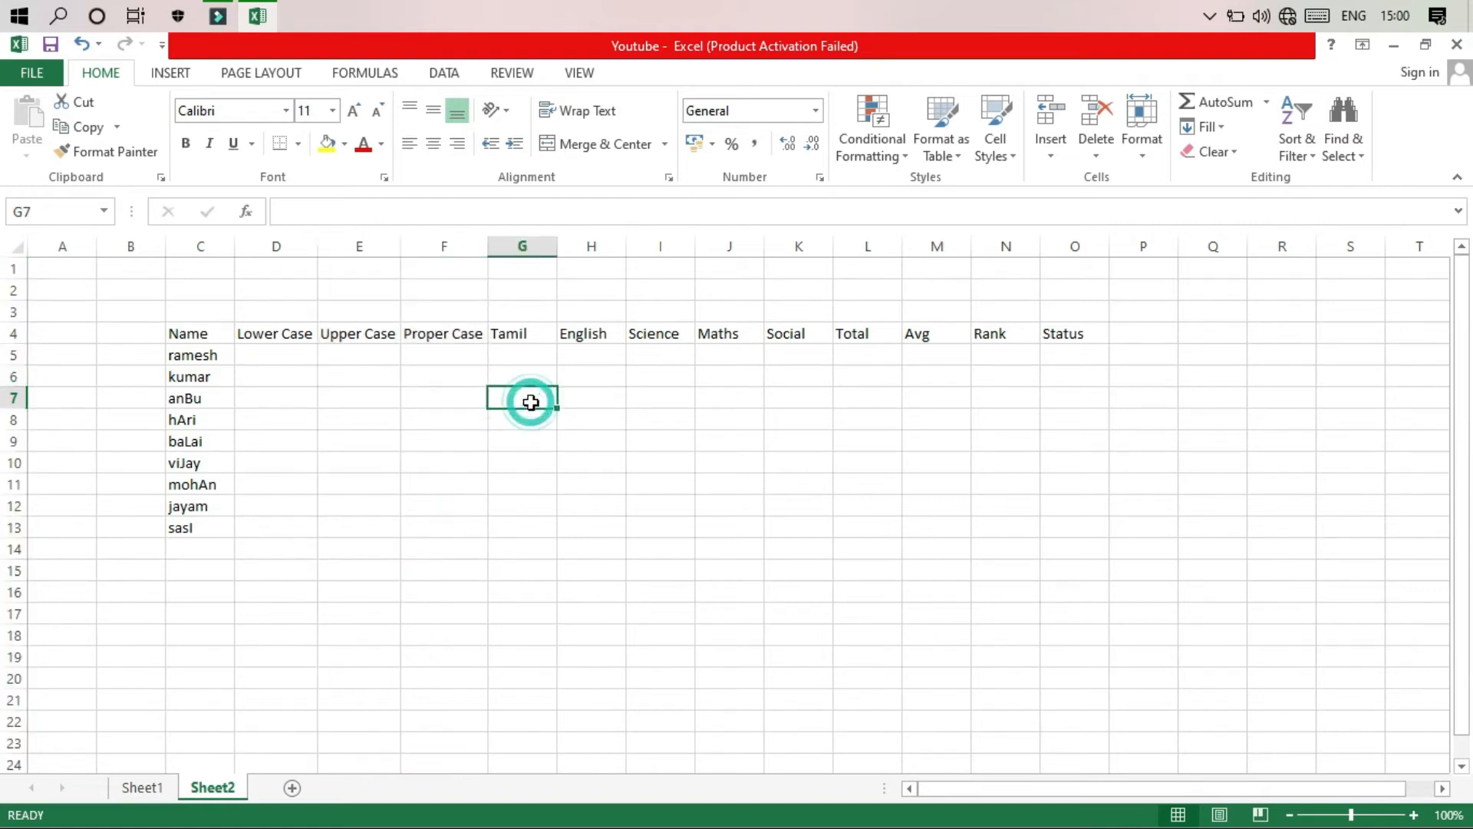
- Add the heading Sno in B4 and enter the serial numbers 1 and 2 in B5 and B6
left_click(142, 333)
type("s")
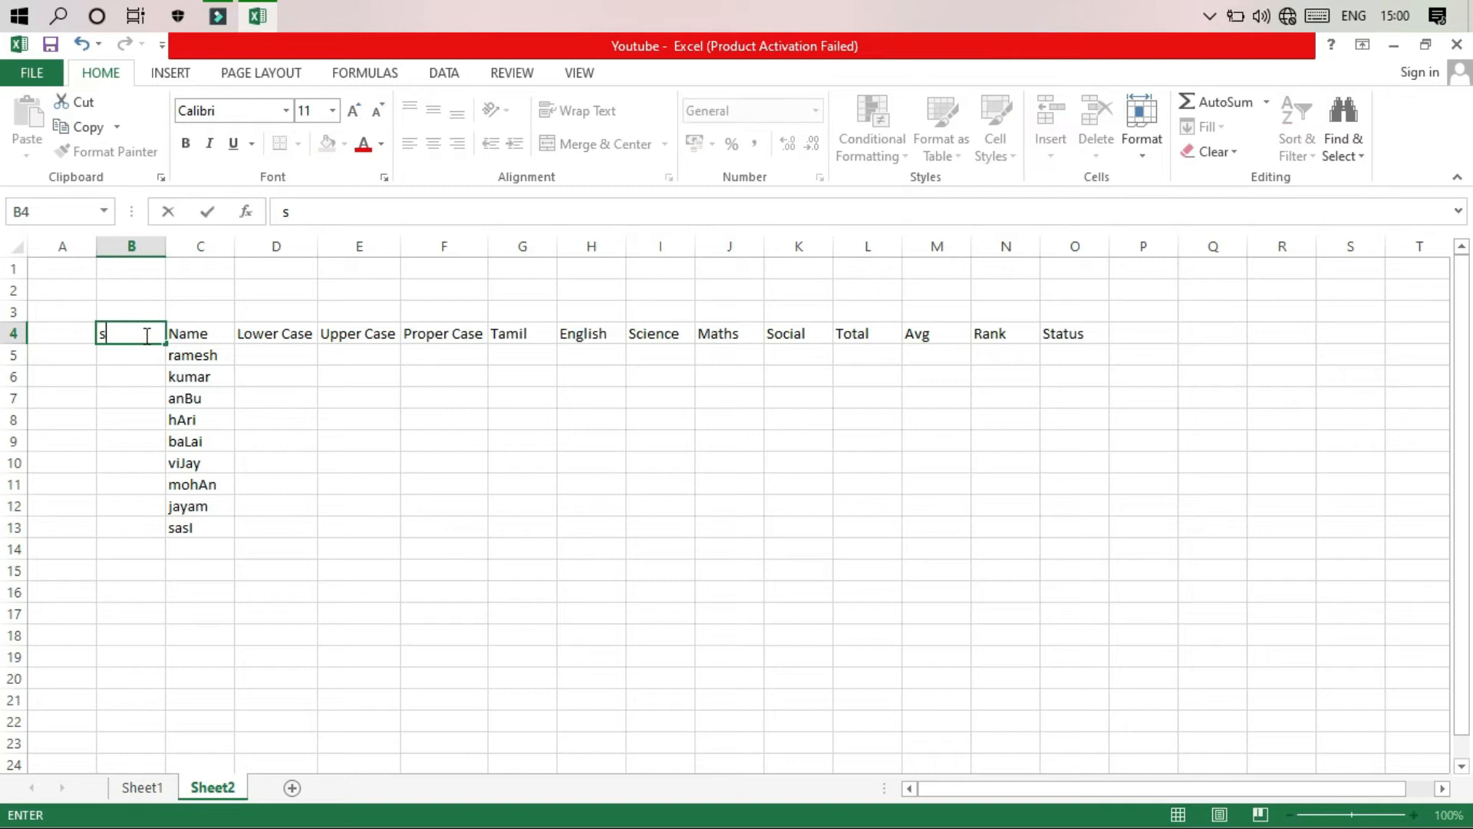
key("BackSpace")
type("Sno")
left_click(139, 354)
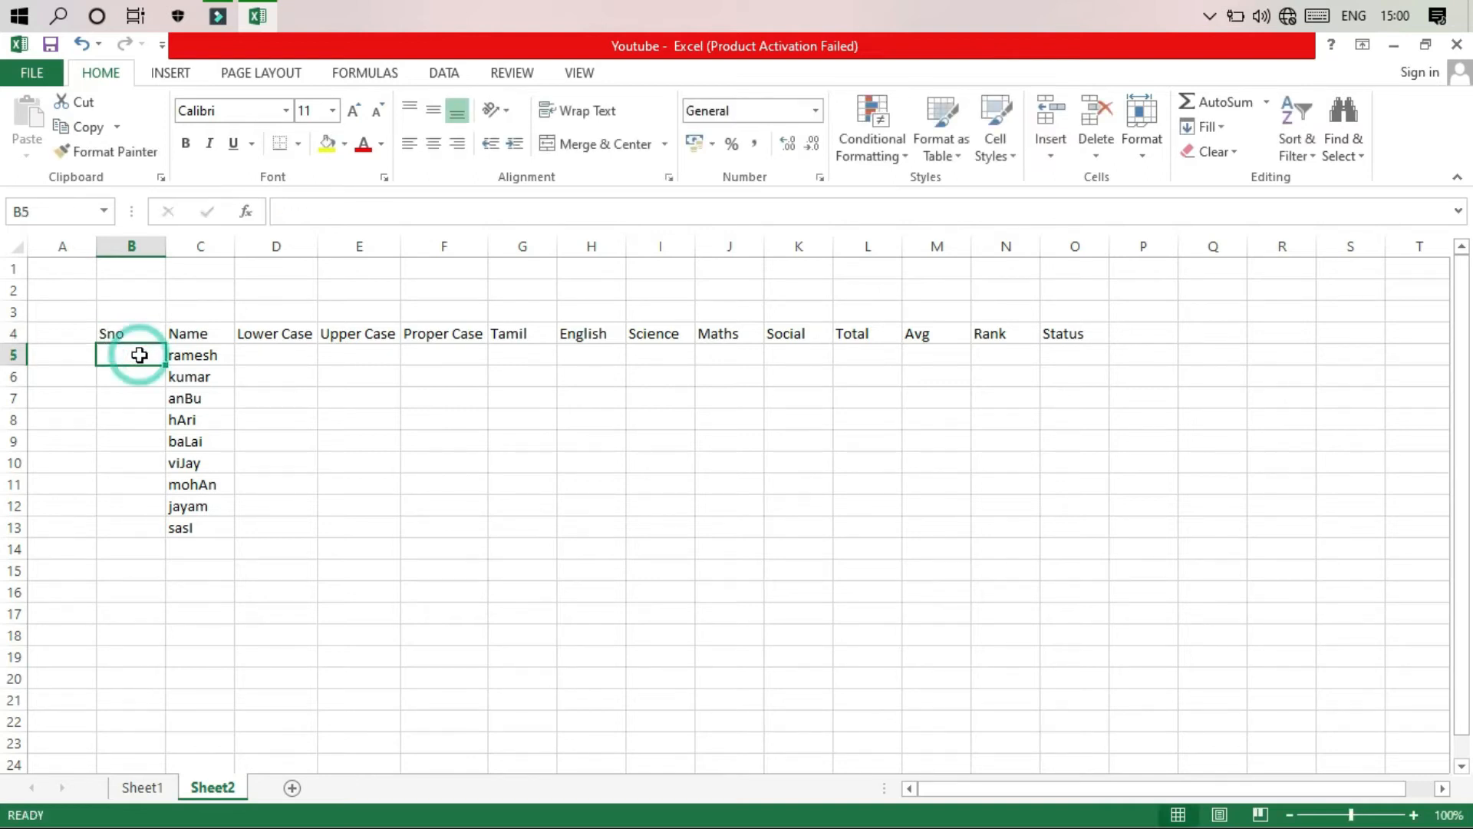
type("1")
key("Return")
type("2")
key("Return")
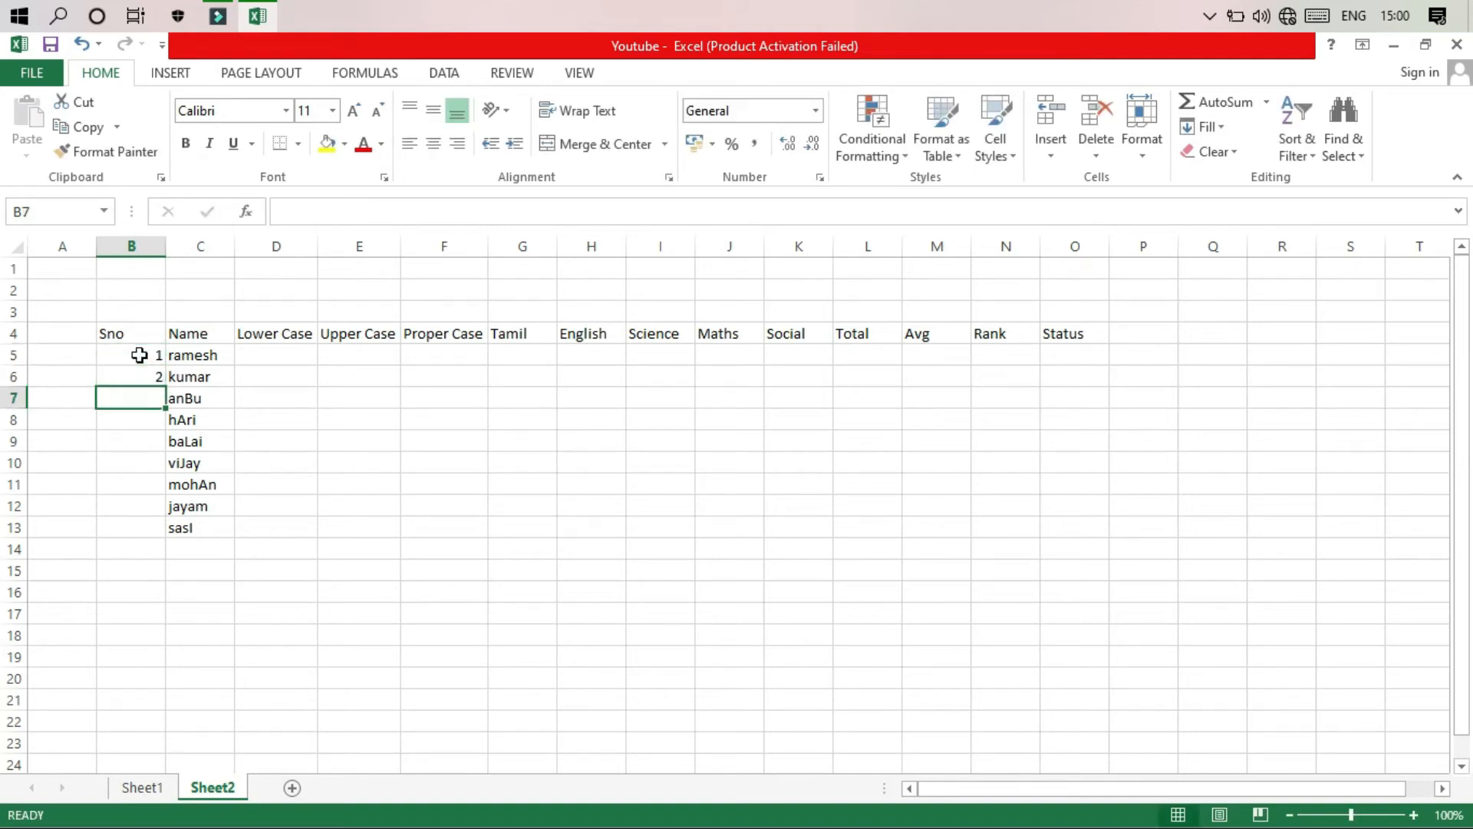
left_click(150, 356)
left_click_drag(166, 366, 168, 380)
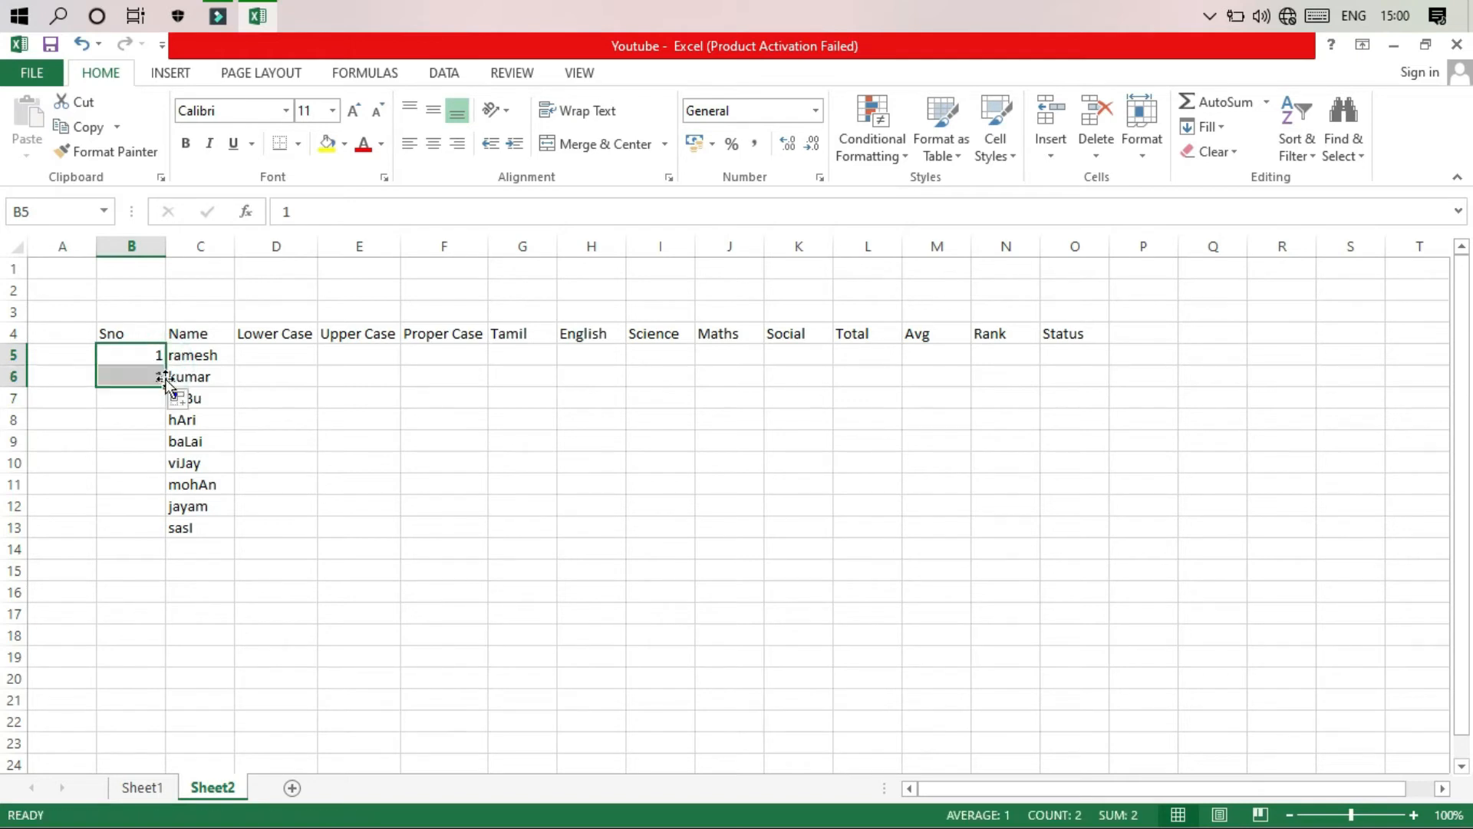
key("ctrl+z")
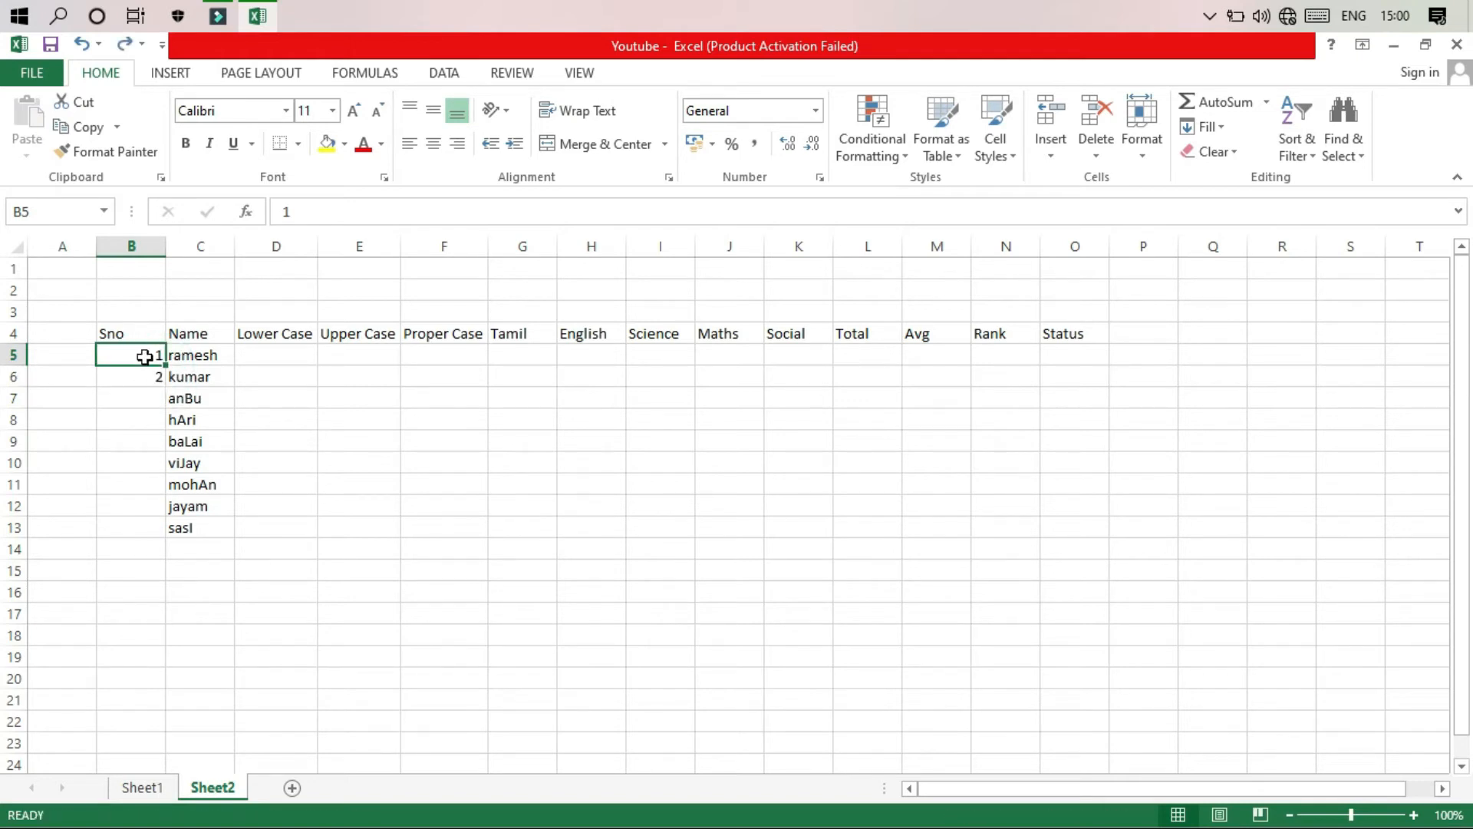
- Extend the serial number series from B5:B6 down to the last name in row 13
key("shift+Down")
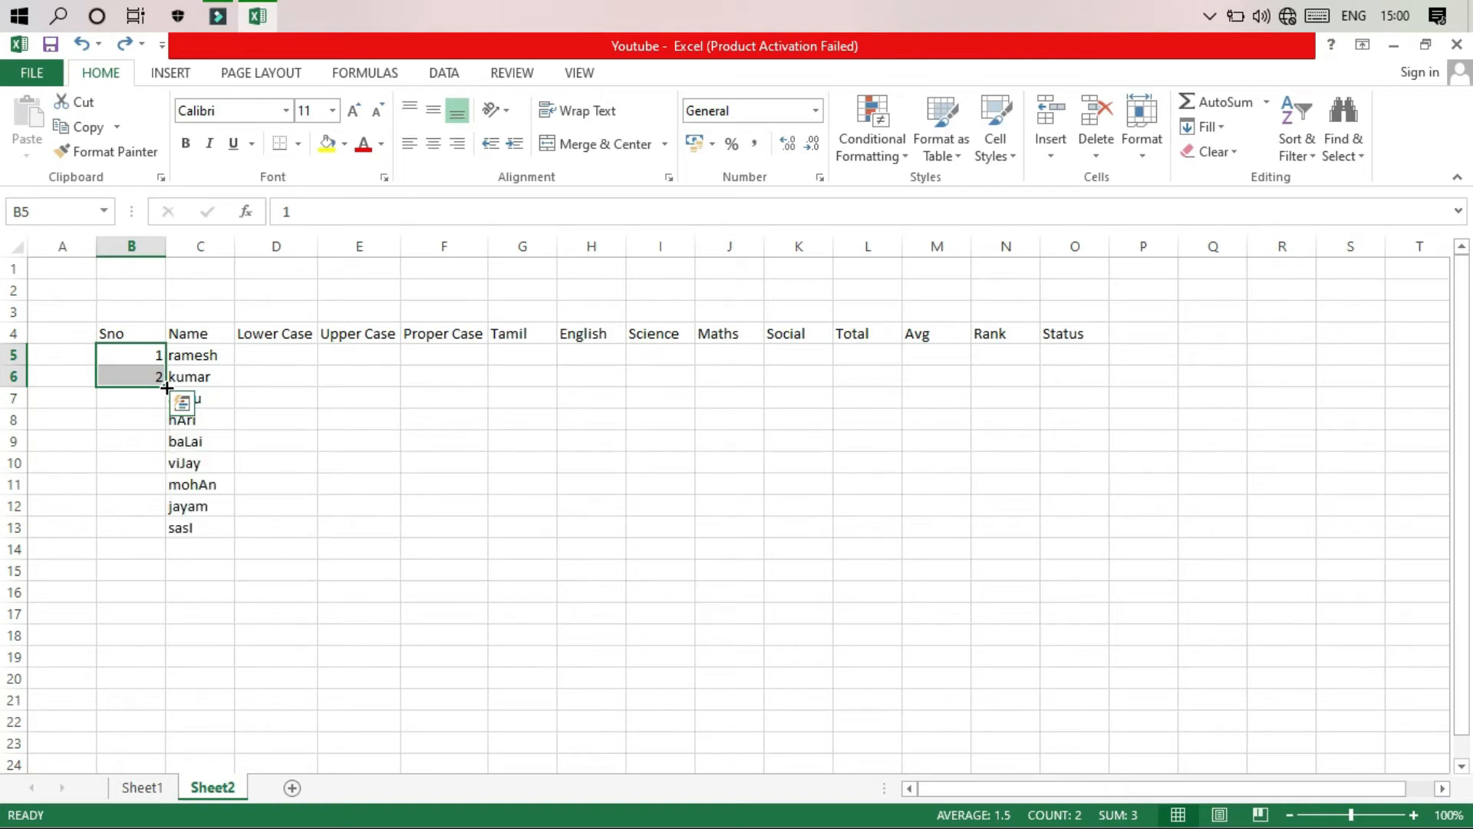
double_click(166, 388)
- Enter a LOWER formula in D5 that converts the name in C5 to lowercase
left_click(296, 354)
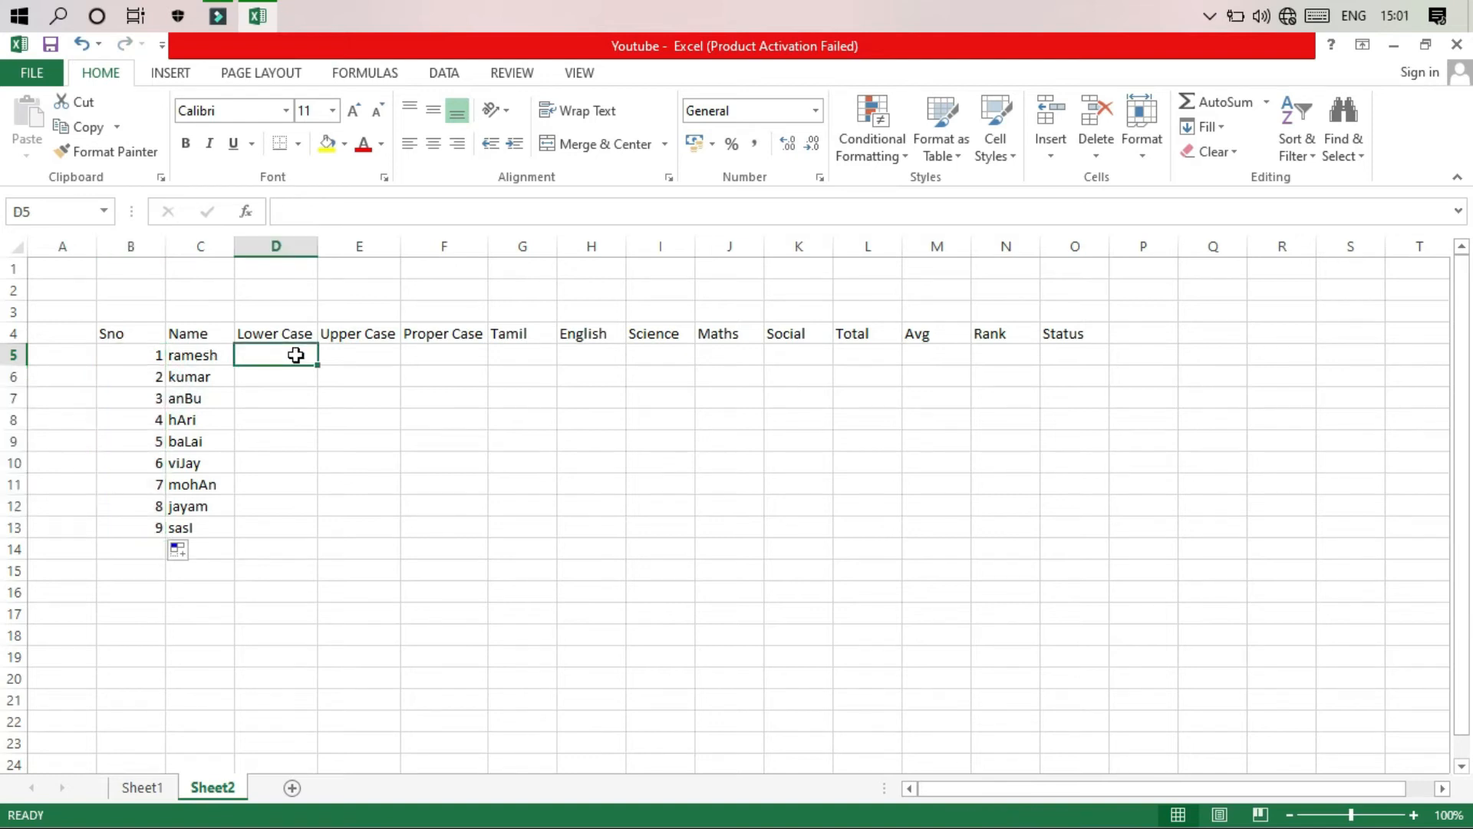
type("=low")
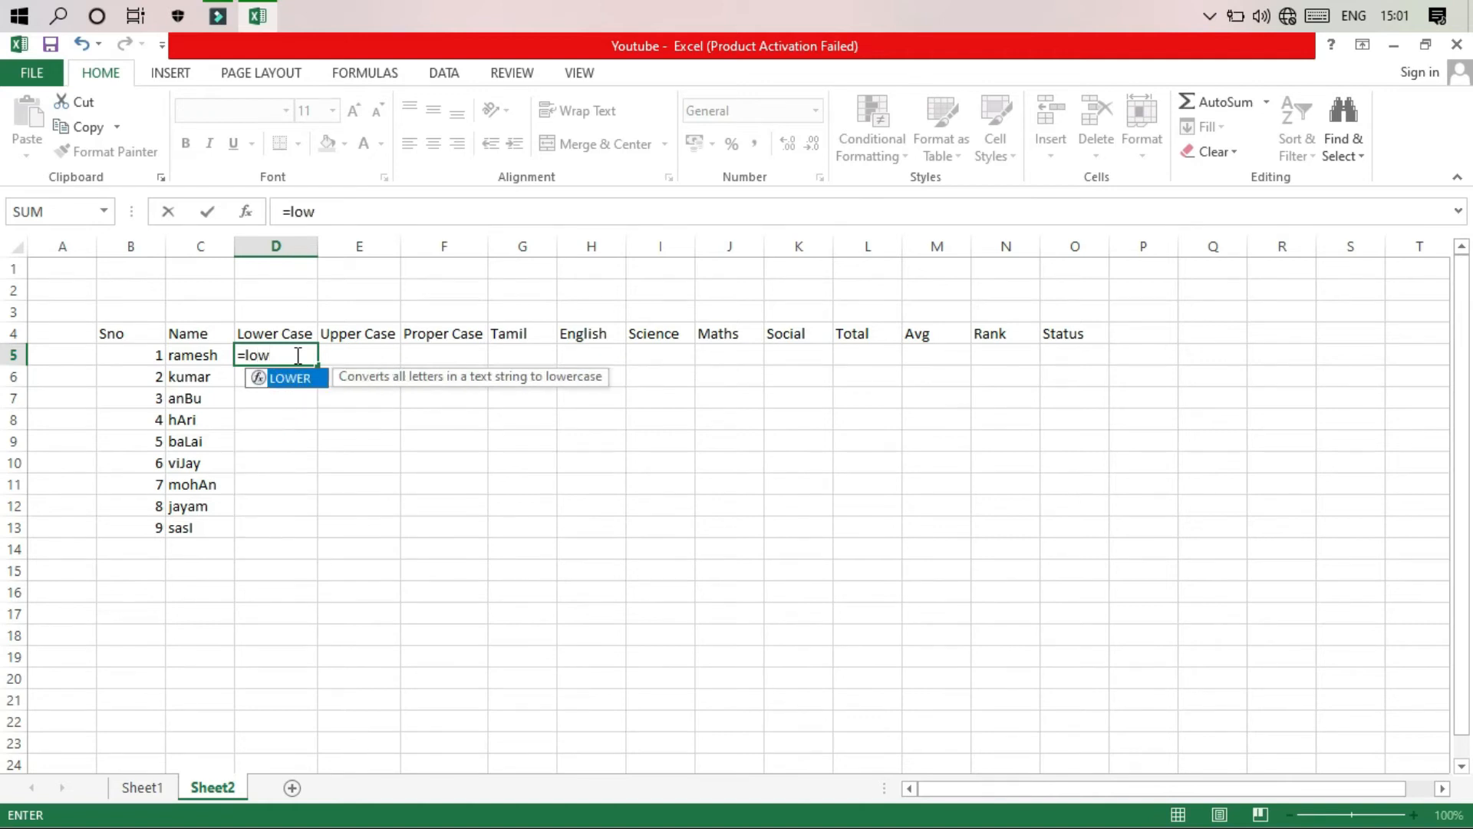
key("BackSpace")
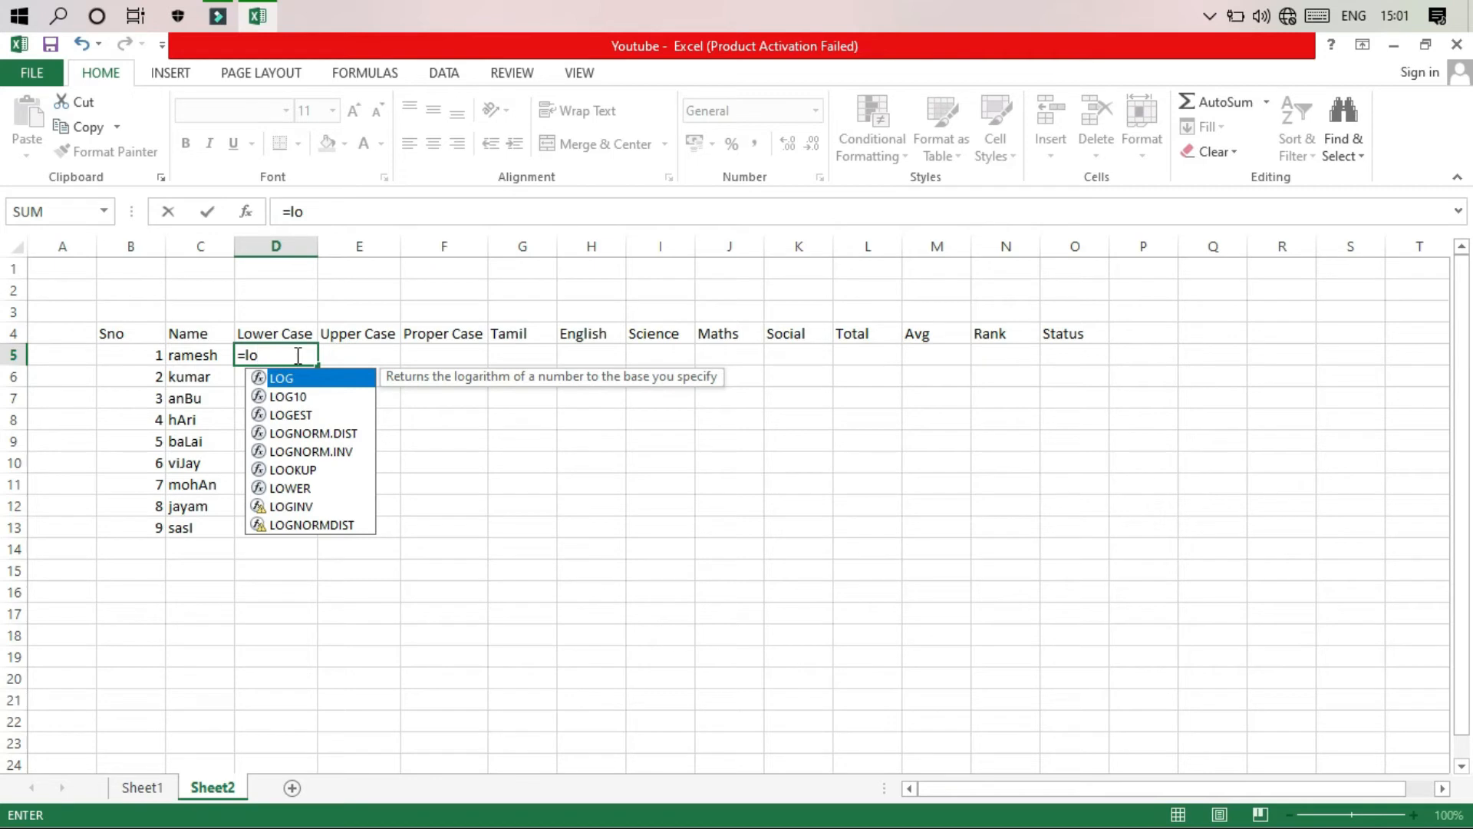
double_click(306, 489)
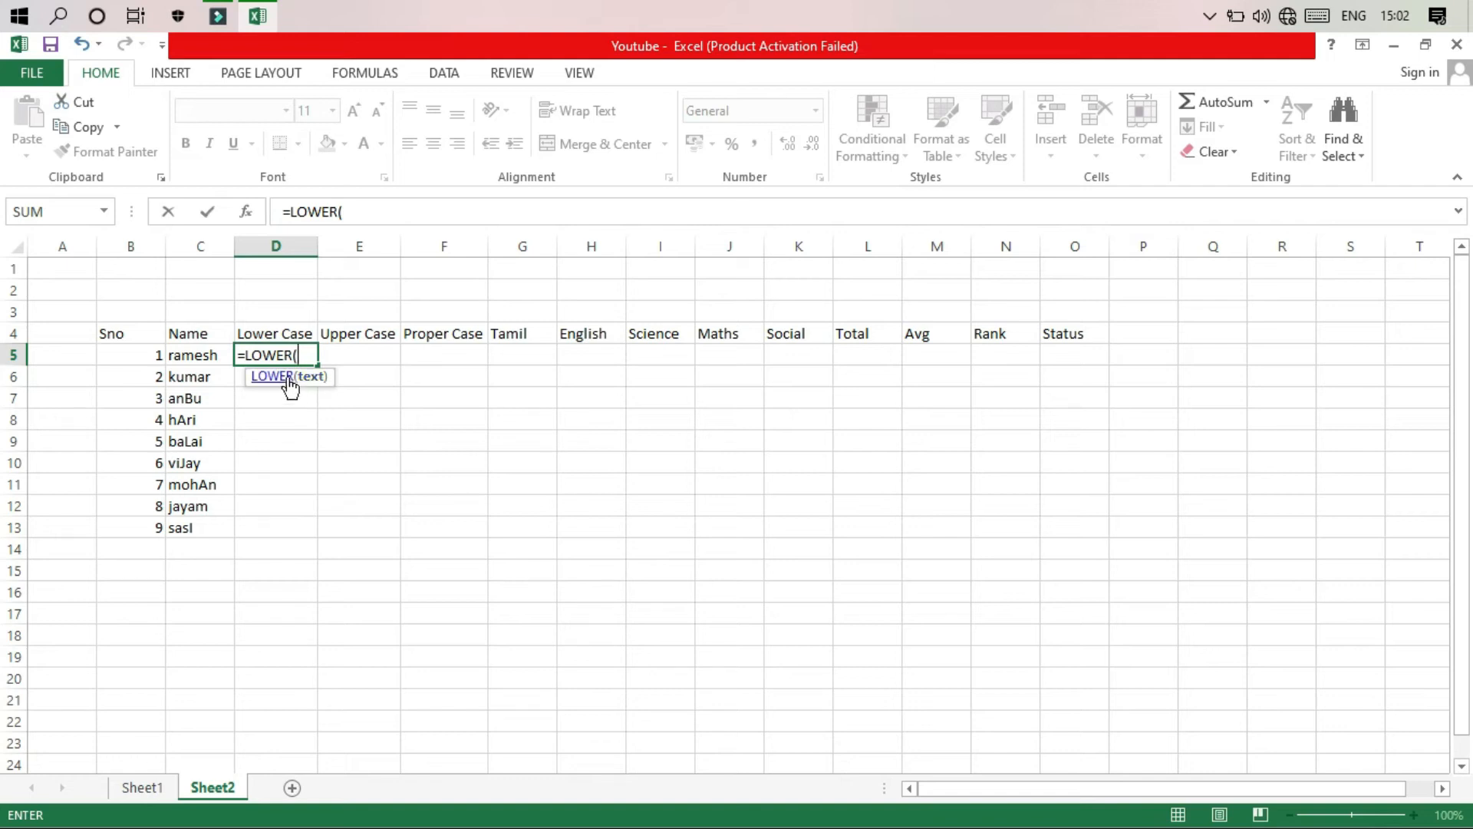
left_click(211, 355)
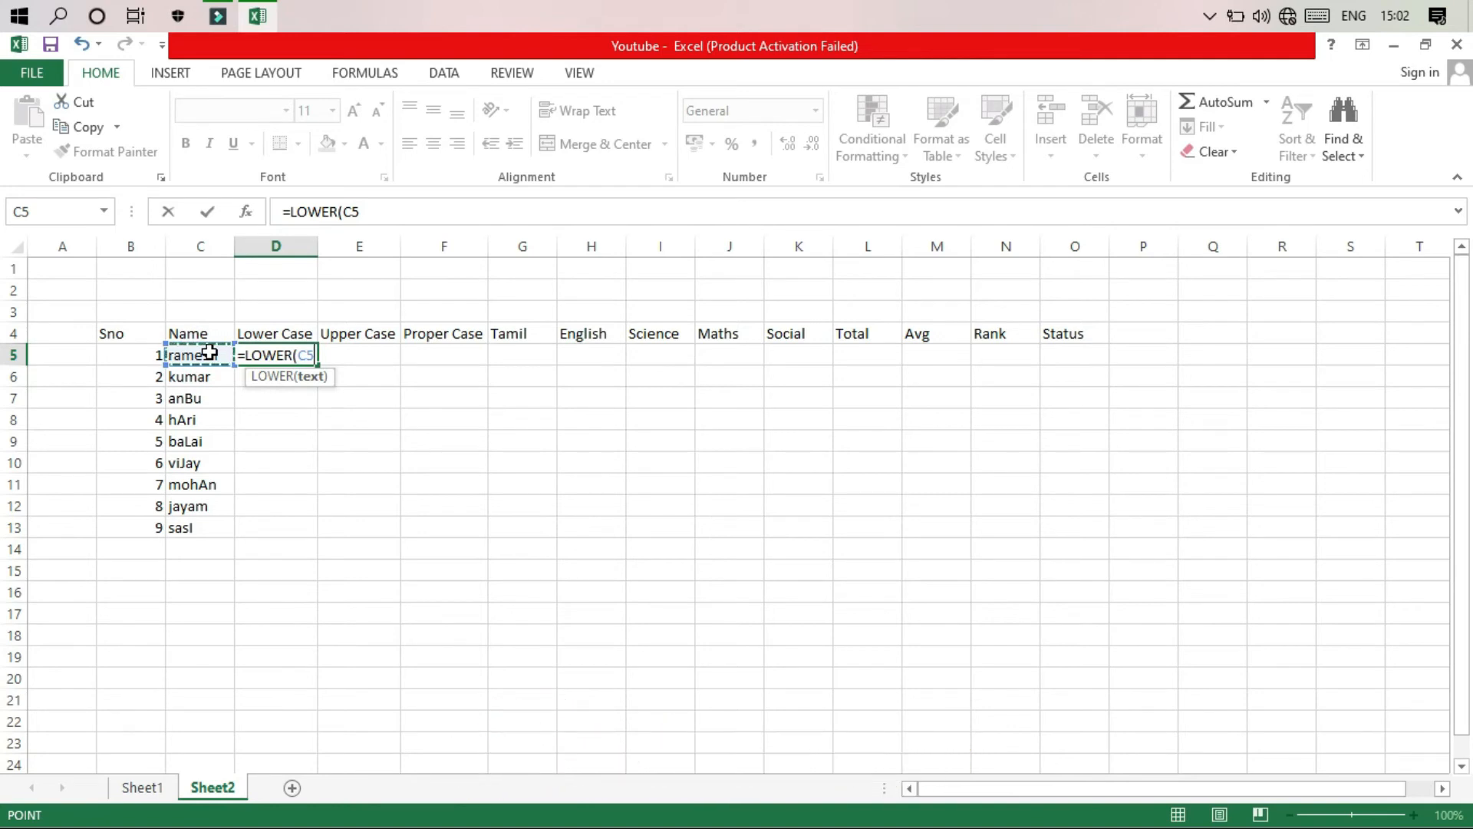
key("Return")
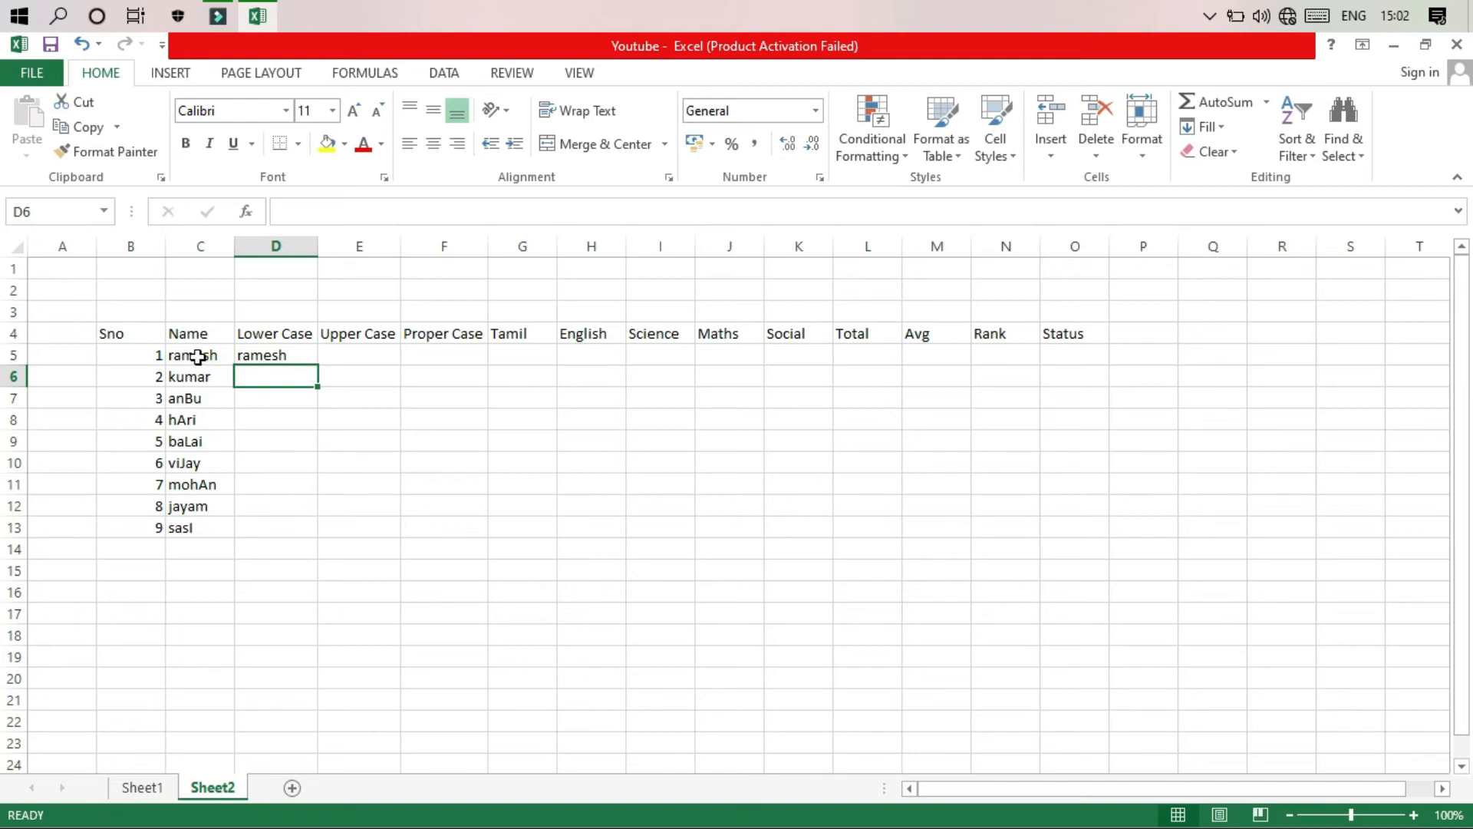
- Fill the LOWER formula in D5 down through D13 to convert all the names to lowercase
left_click(296, 357)
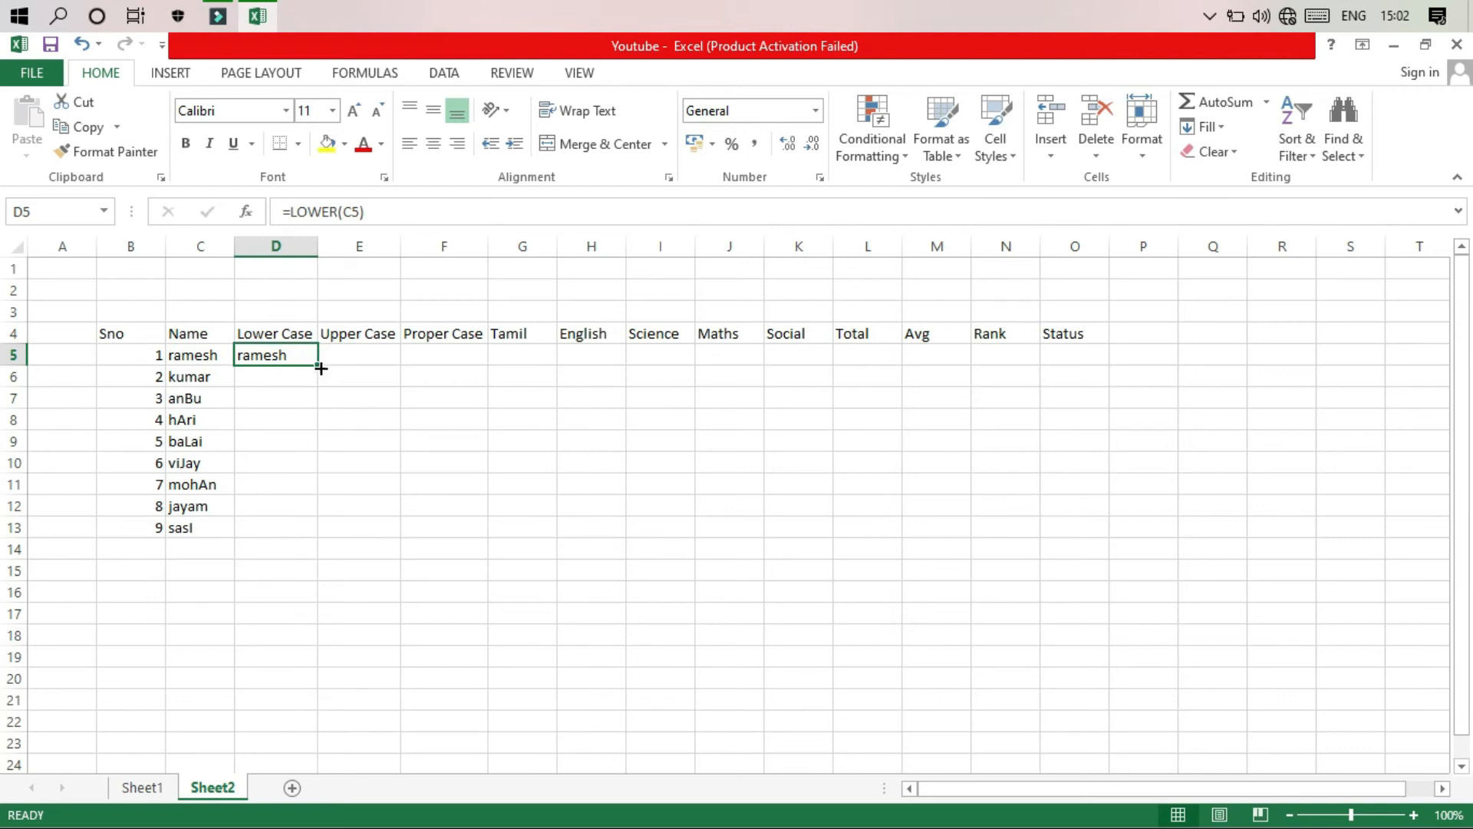
double_click(321, 369)
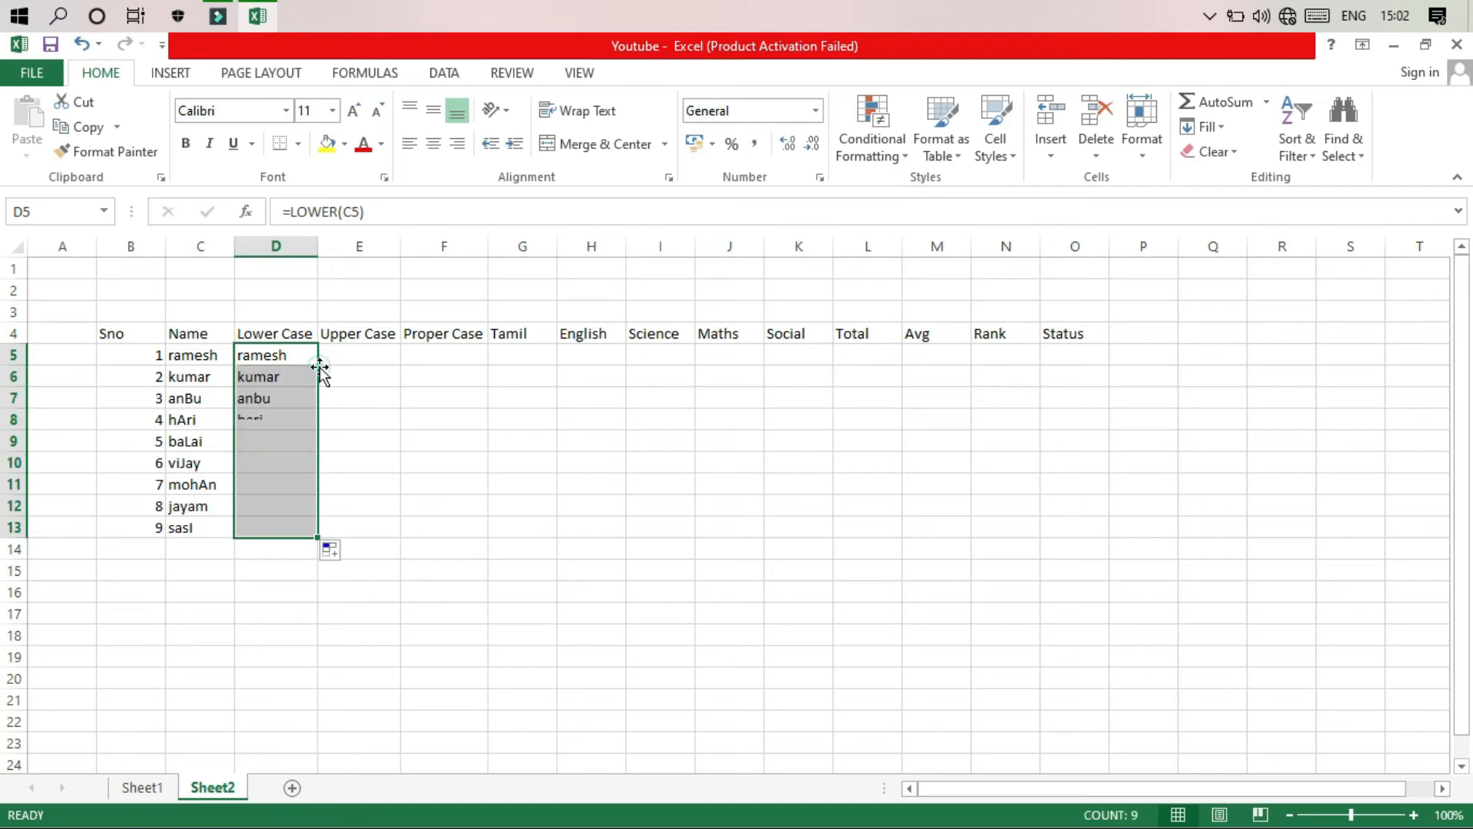
key("ctrl+z")
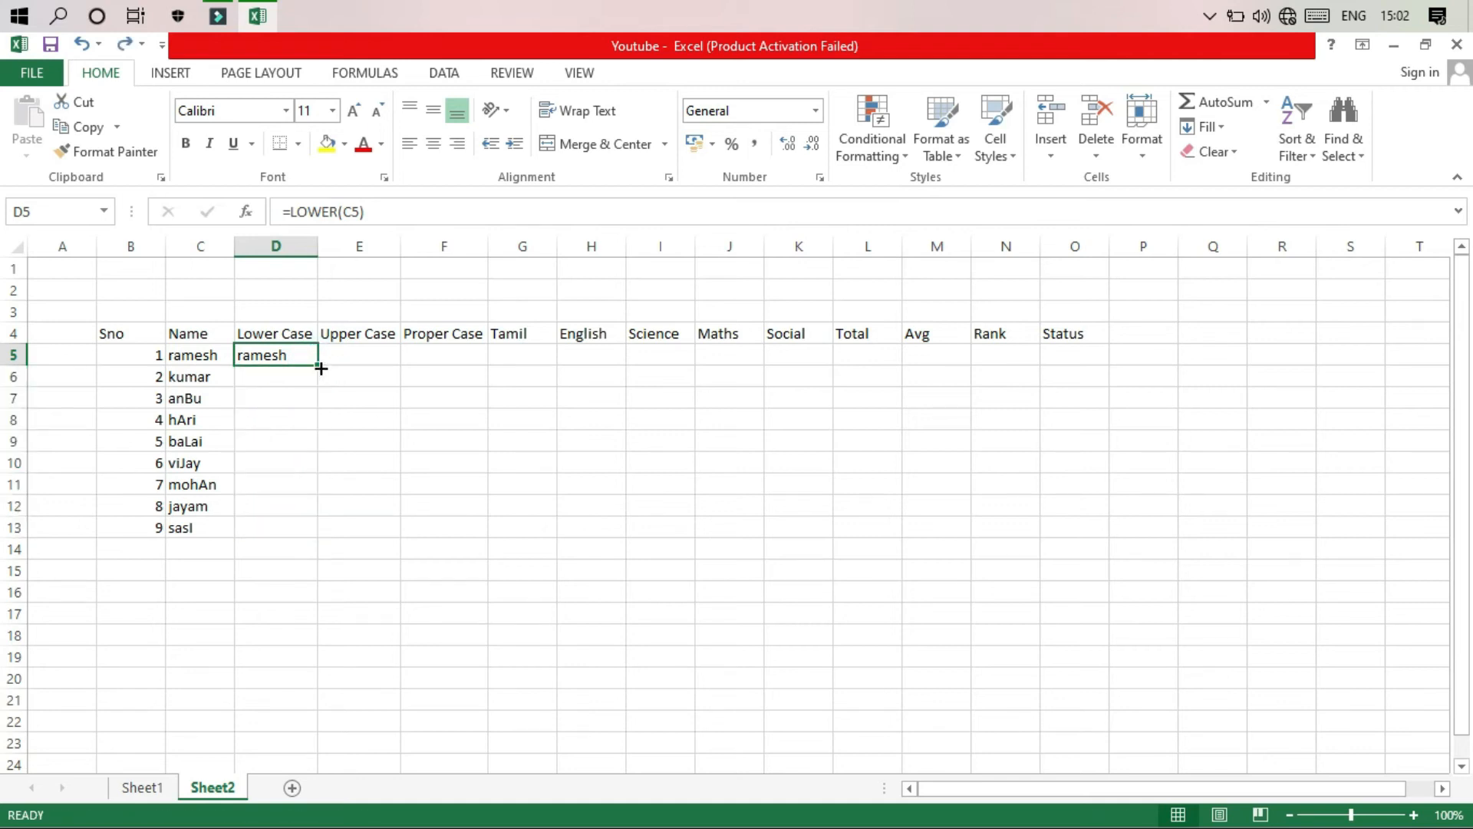
left_click_drag(317, 365, 317, 539)
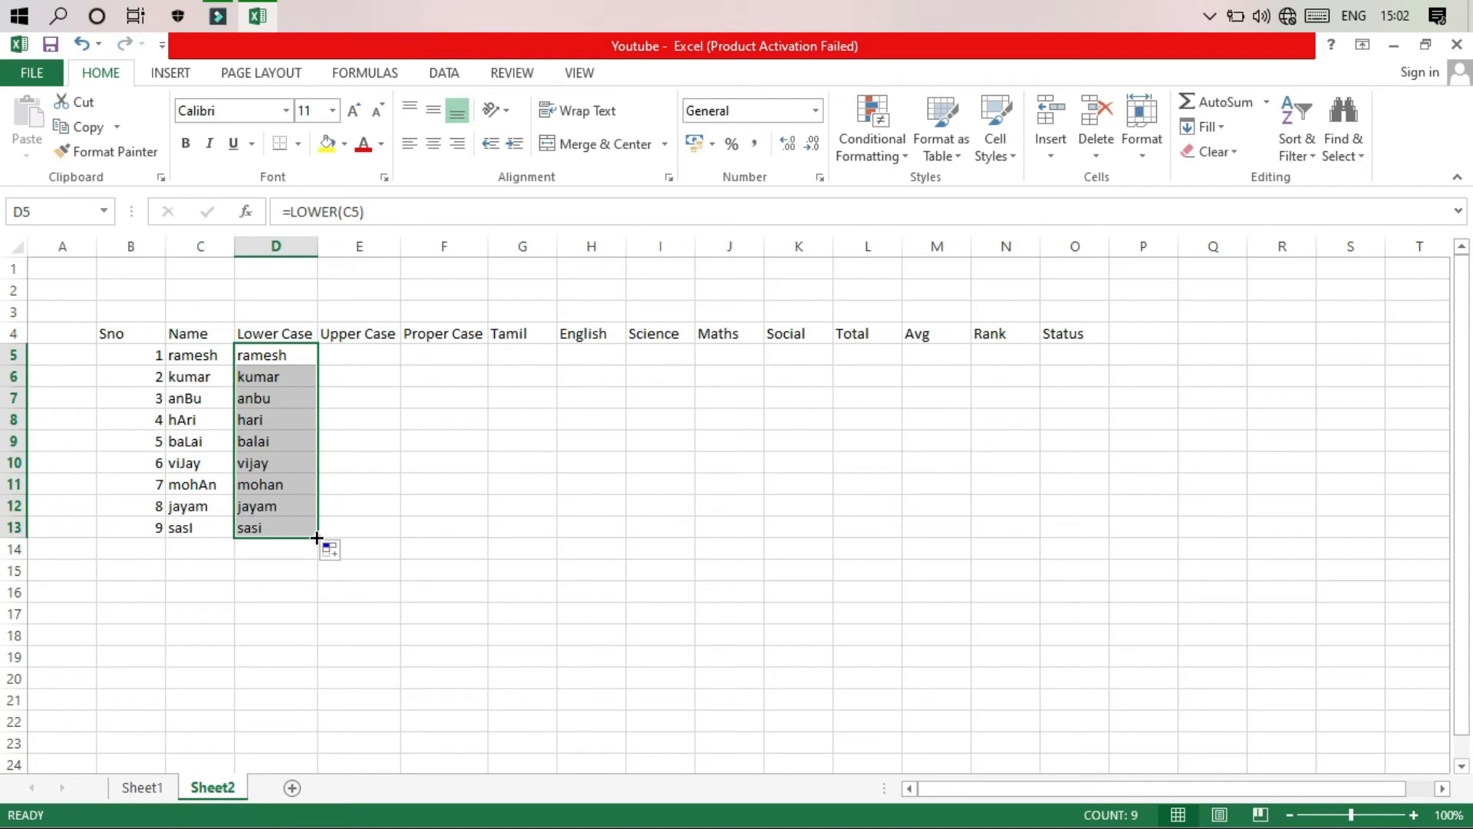
- Enter the formula =UPPER(C5) in E5 and fill it down to E13
left_click(368, 351)
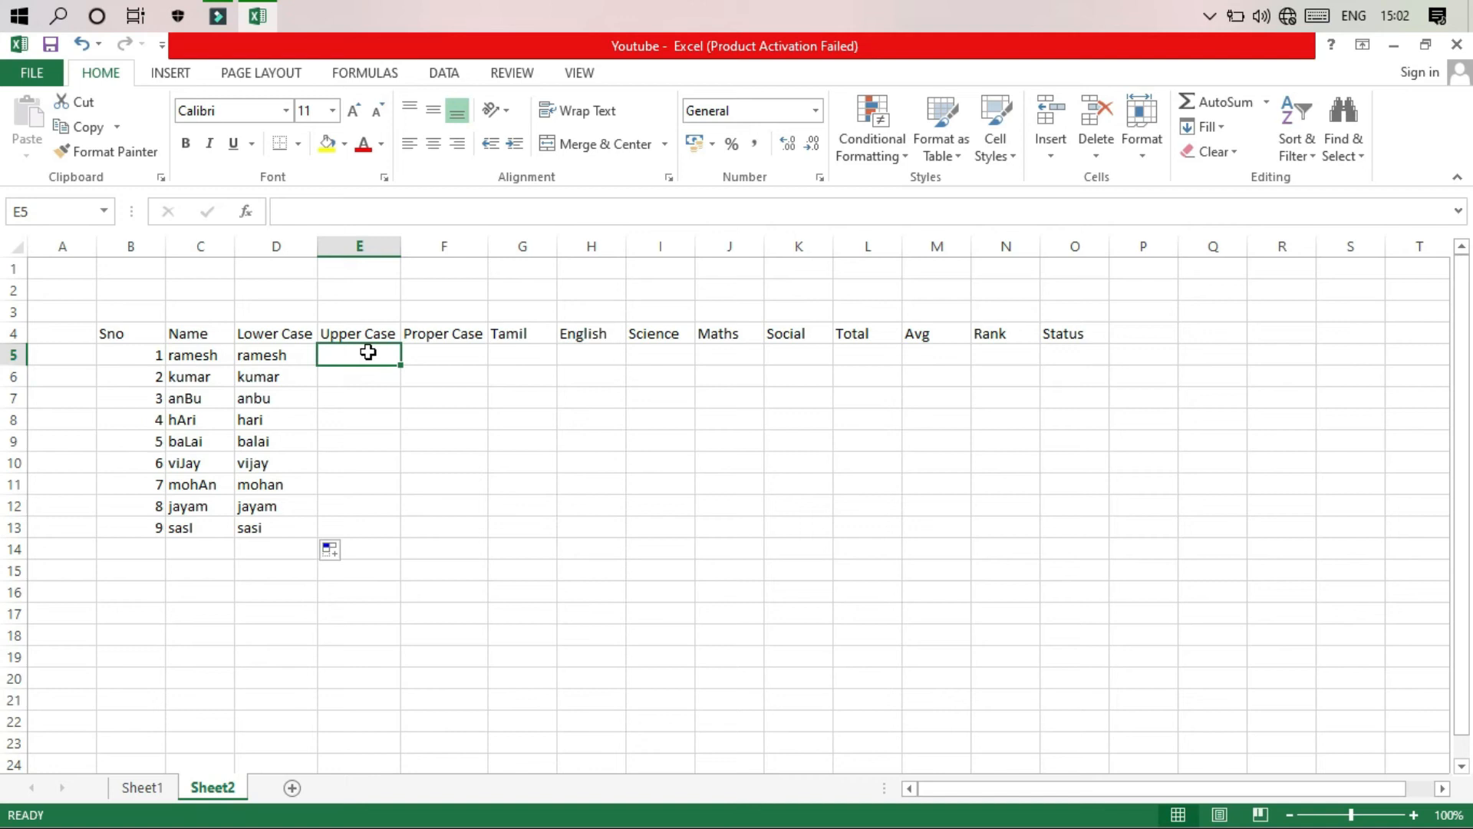
type("=up")
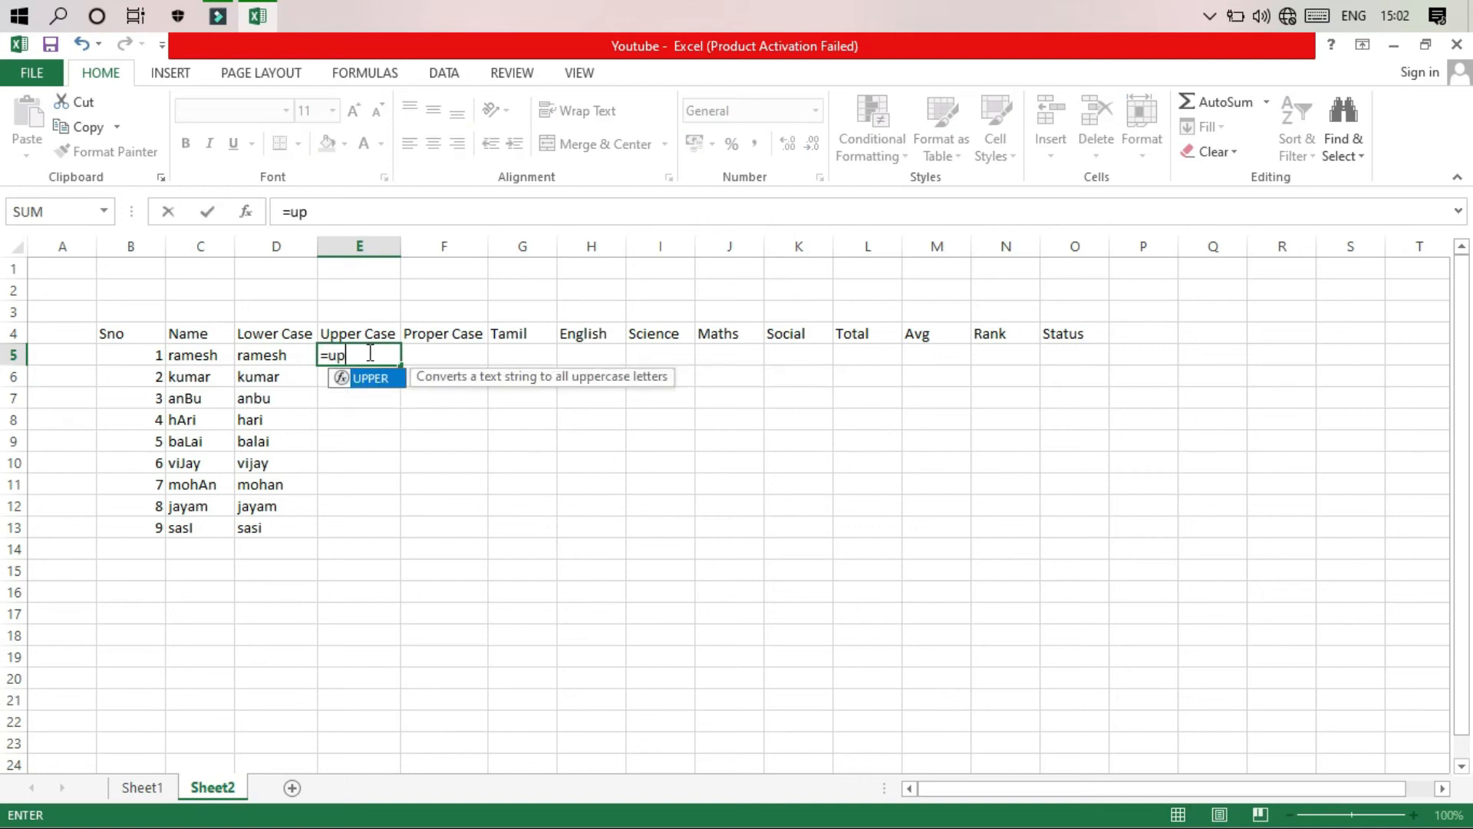
double_click(373, 378)
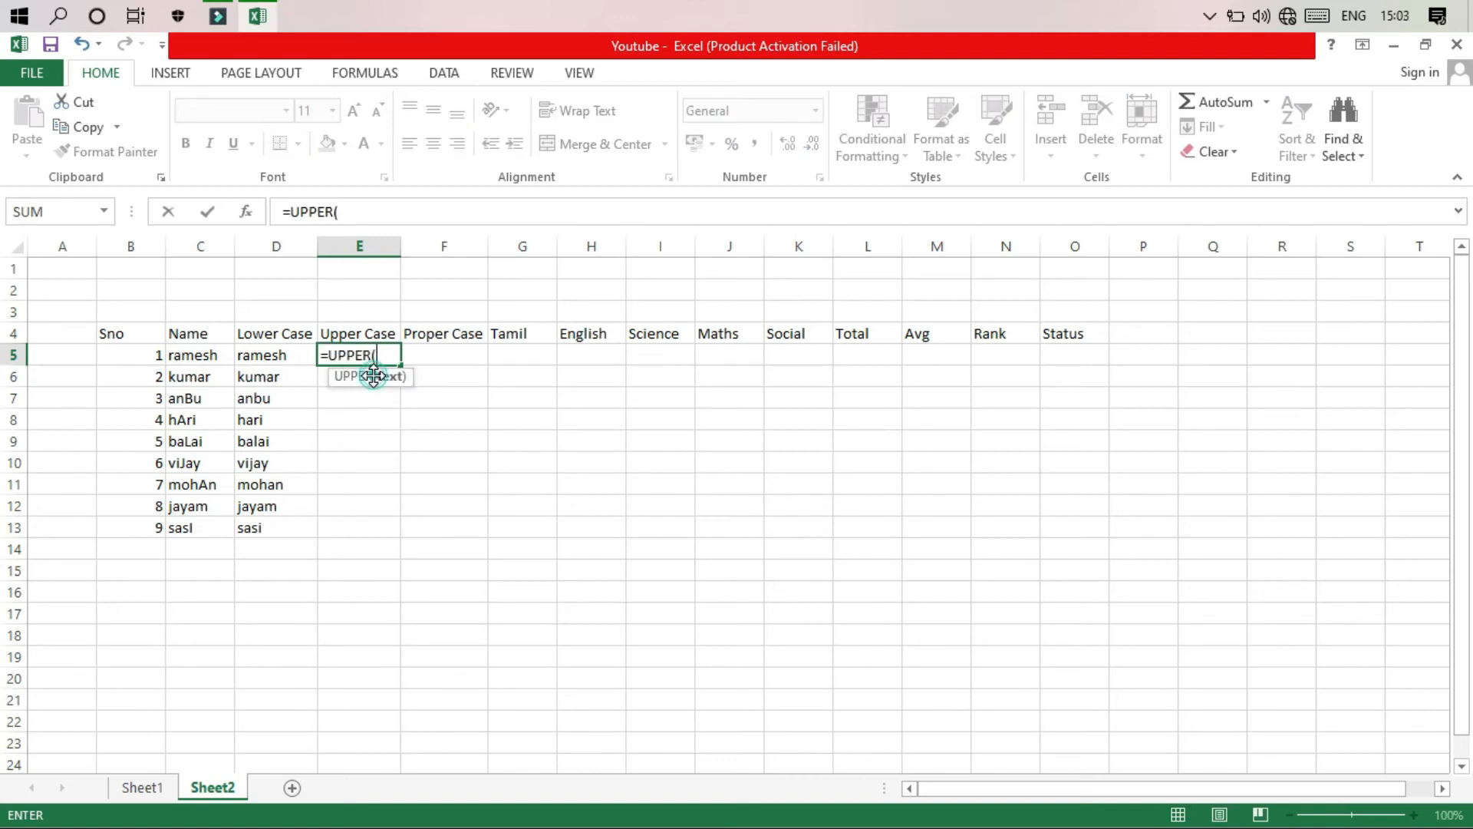
left_click(191, 361)
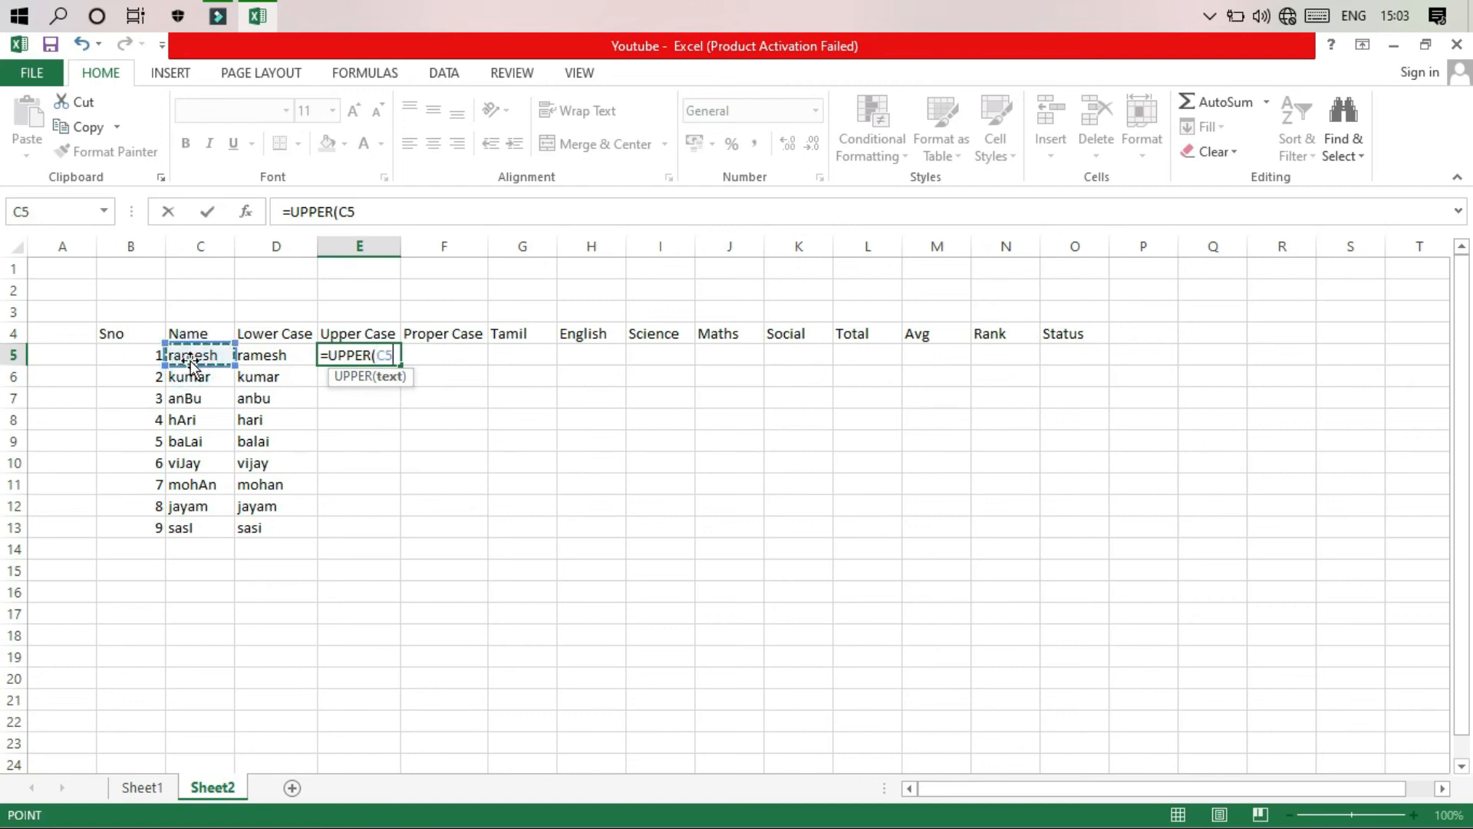
key("Return")
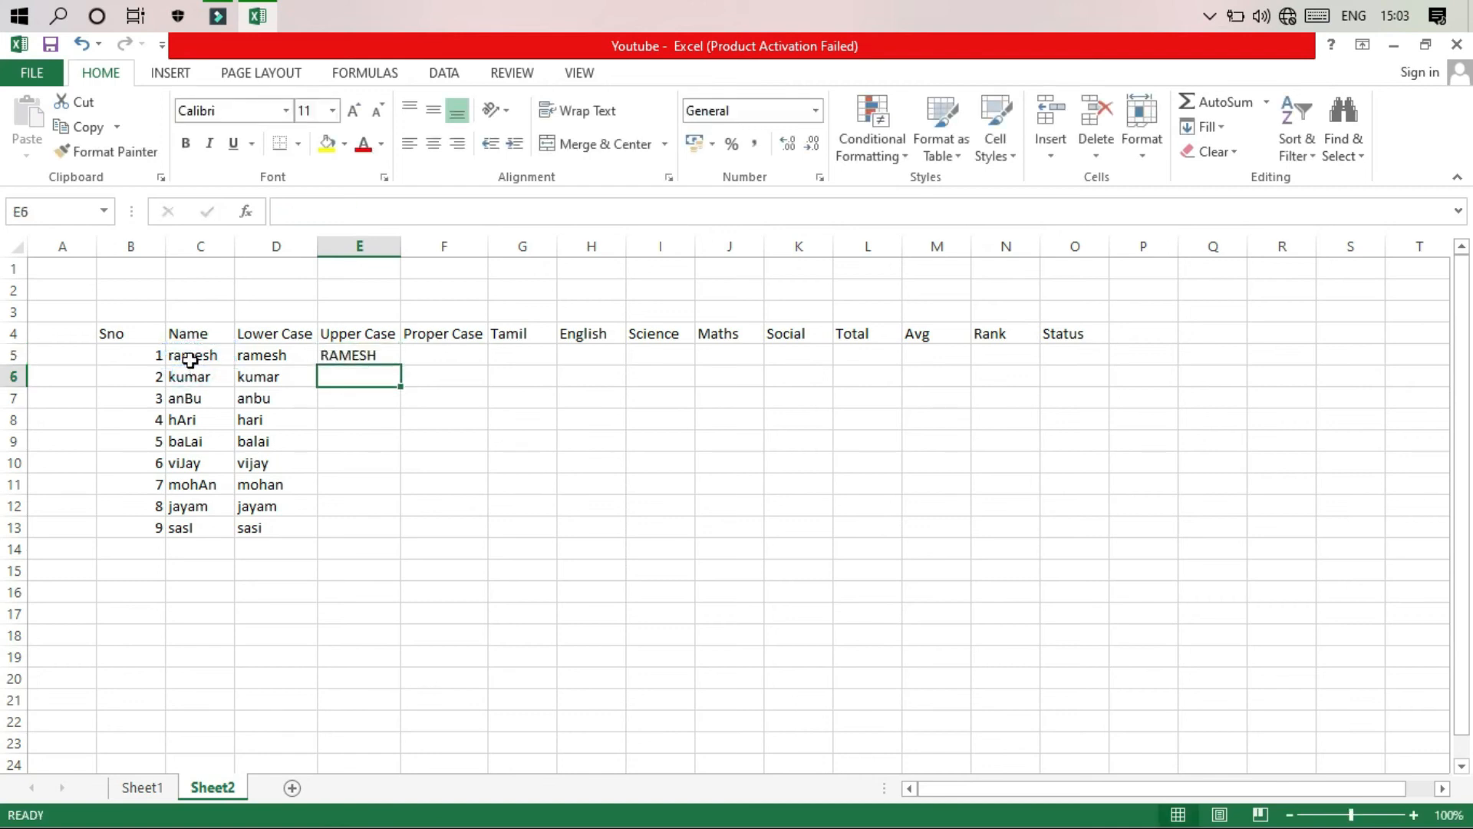
left_click(349, 355)
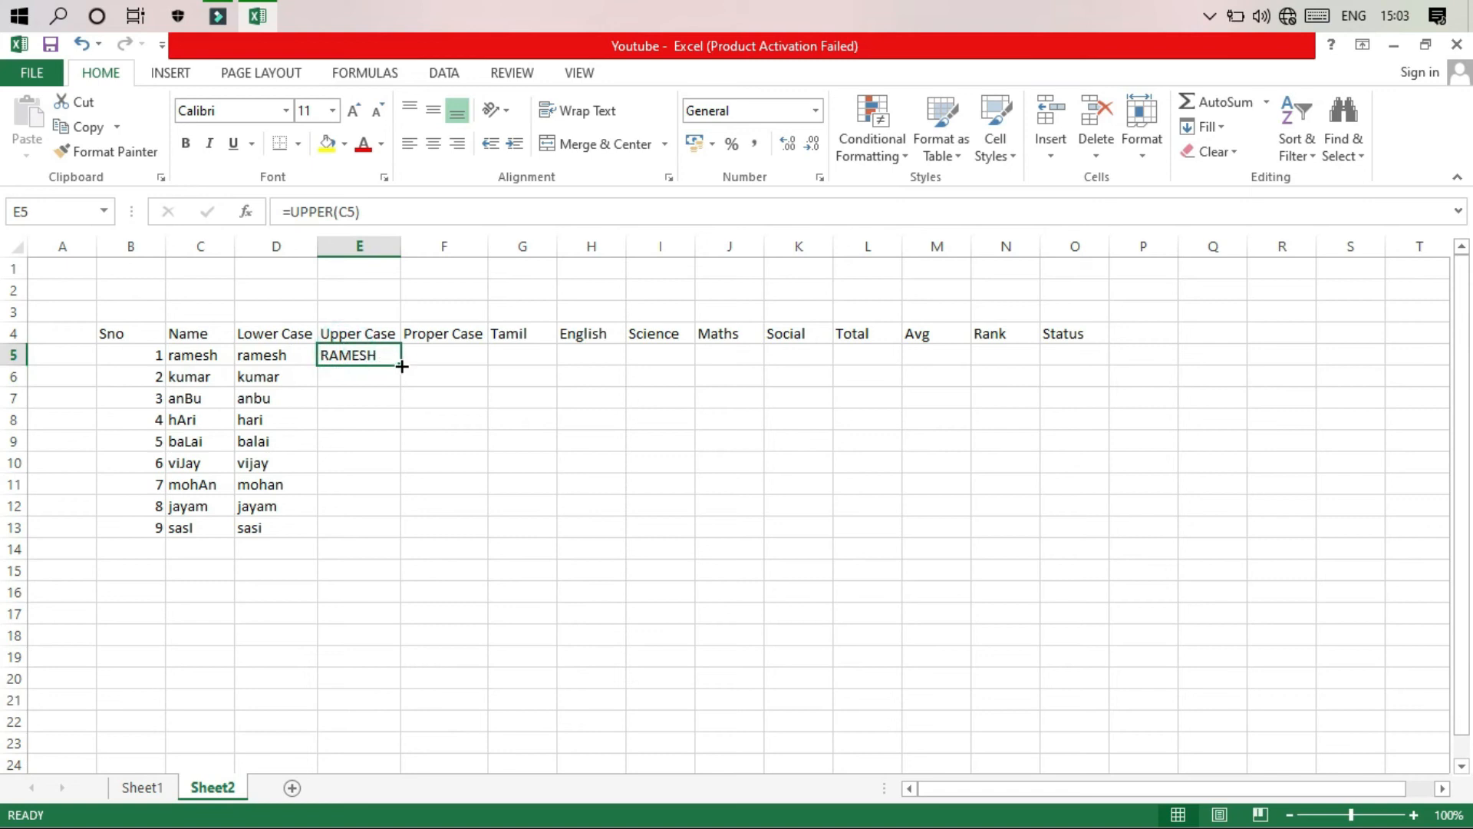
double_click(401, 366)
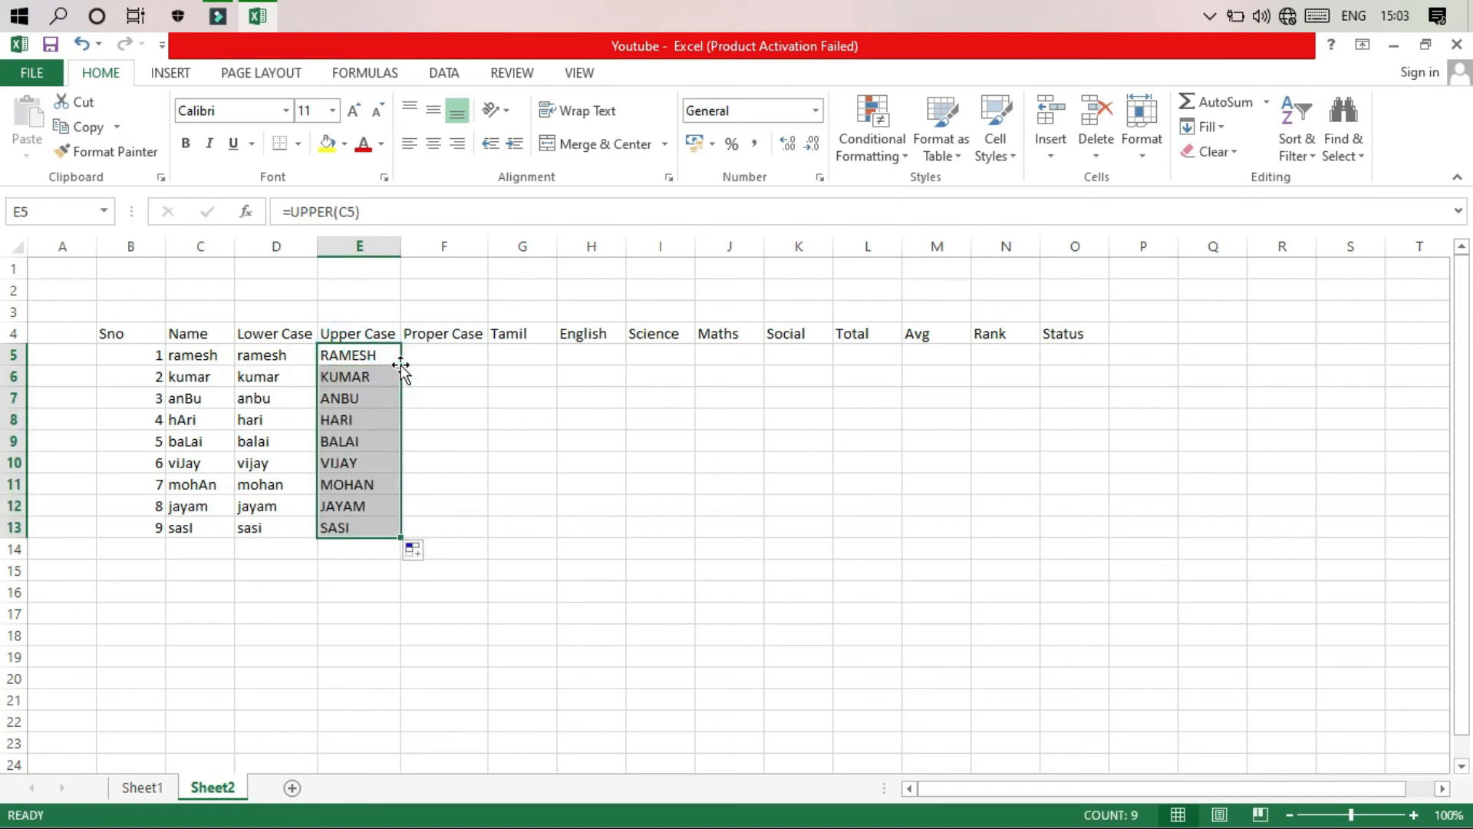
- Enter the formula =PROPER(C5) in F5 and fill it down to F13
left_click(448, 356)
type("=")
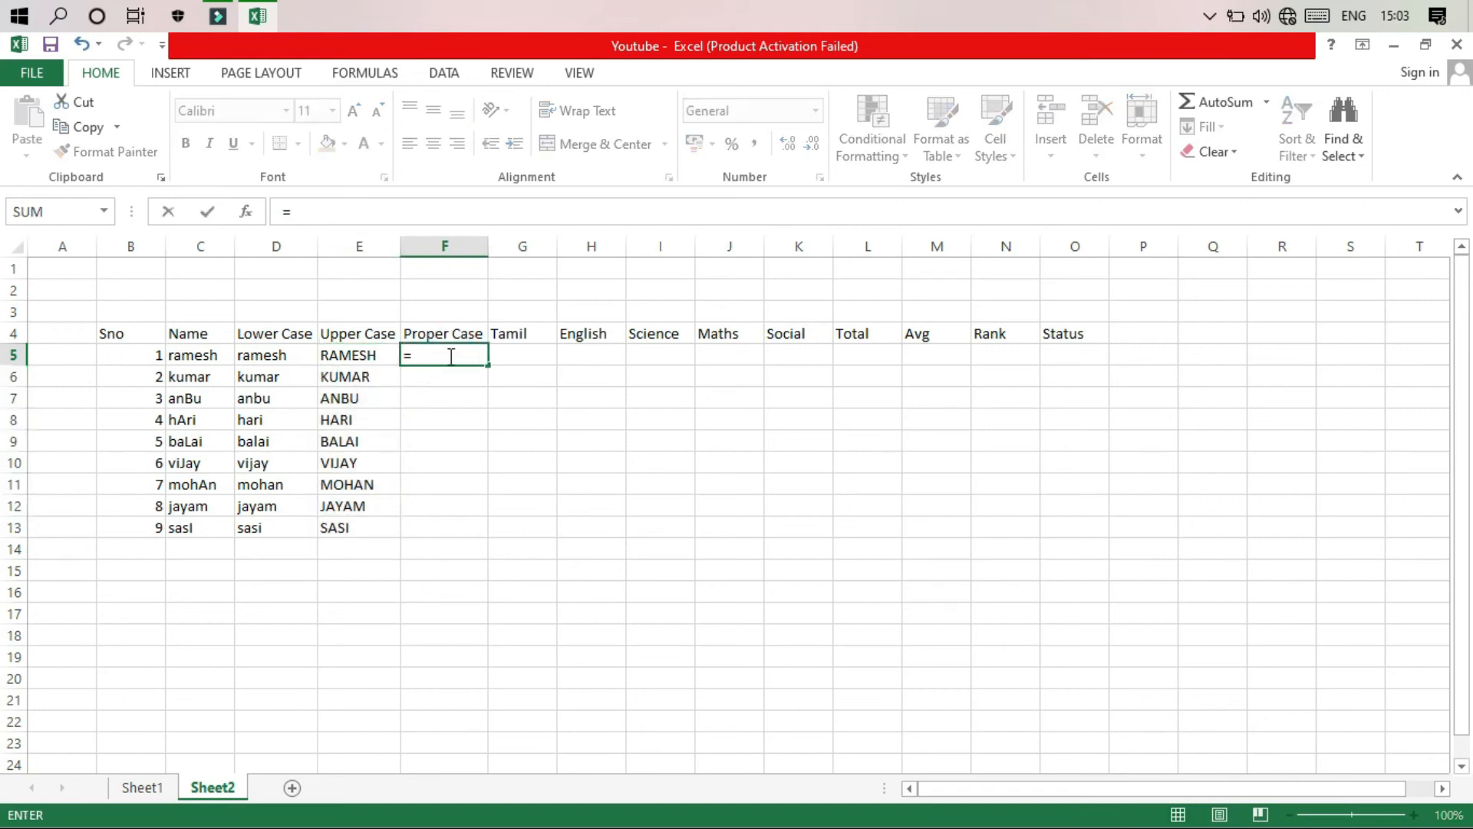
type("pr")
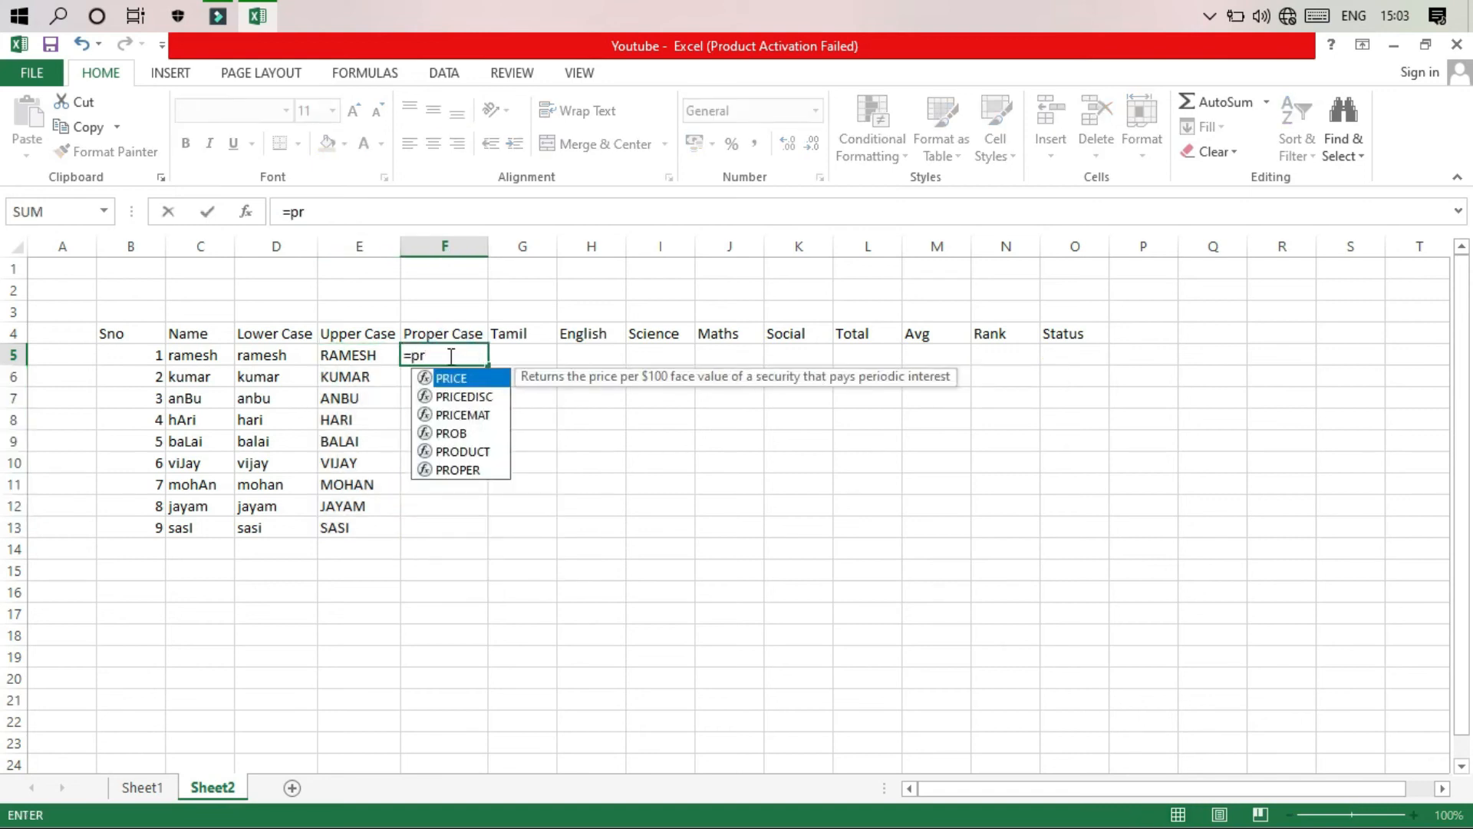
double_click(470, 469)
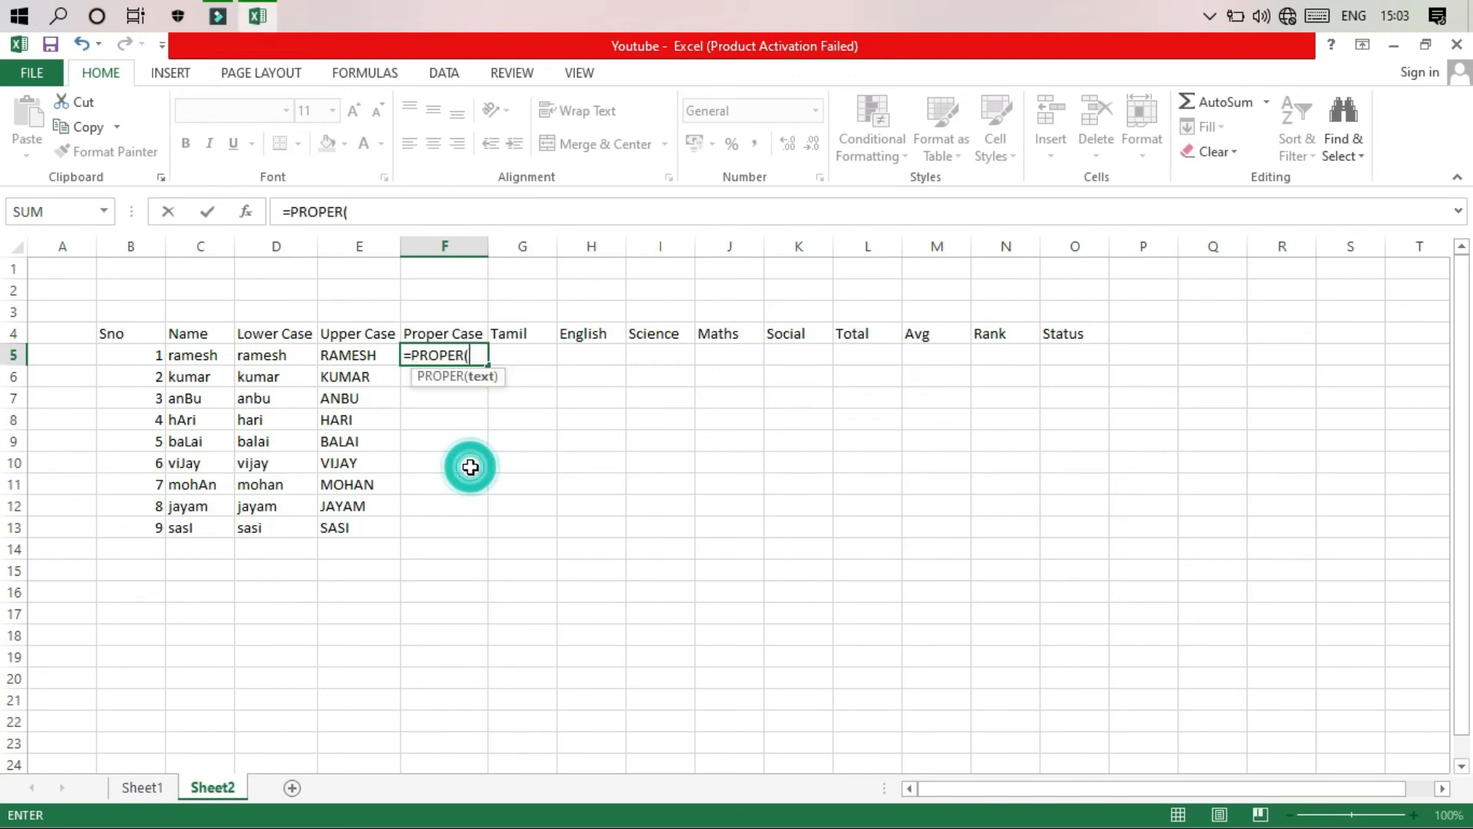
left_click(187, 353)
type(")")
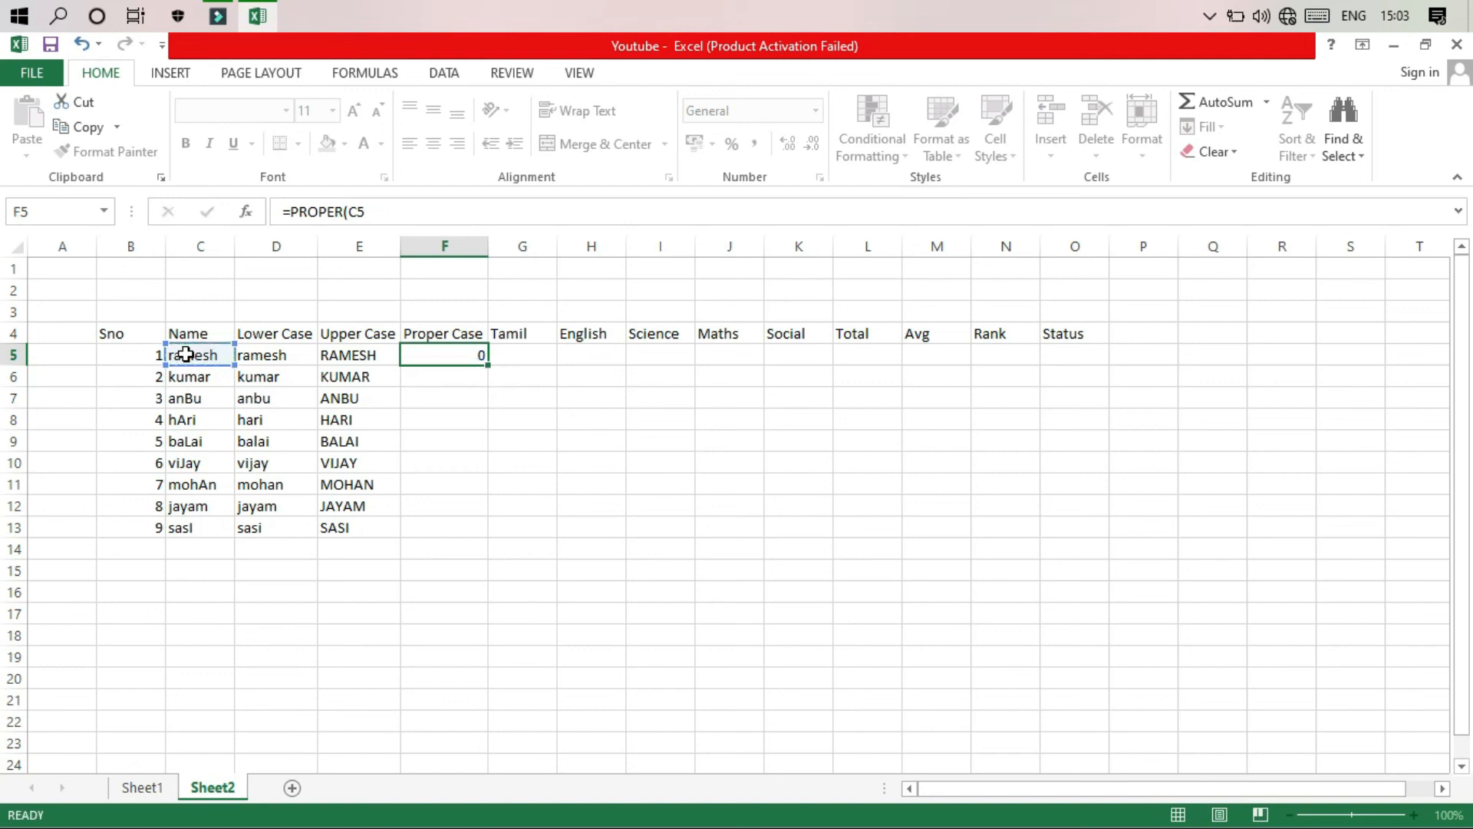
key("Return")
left_click(422, 349)
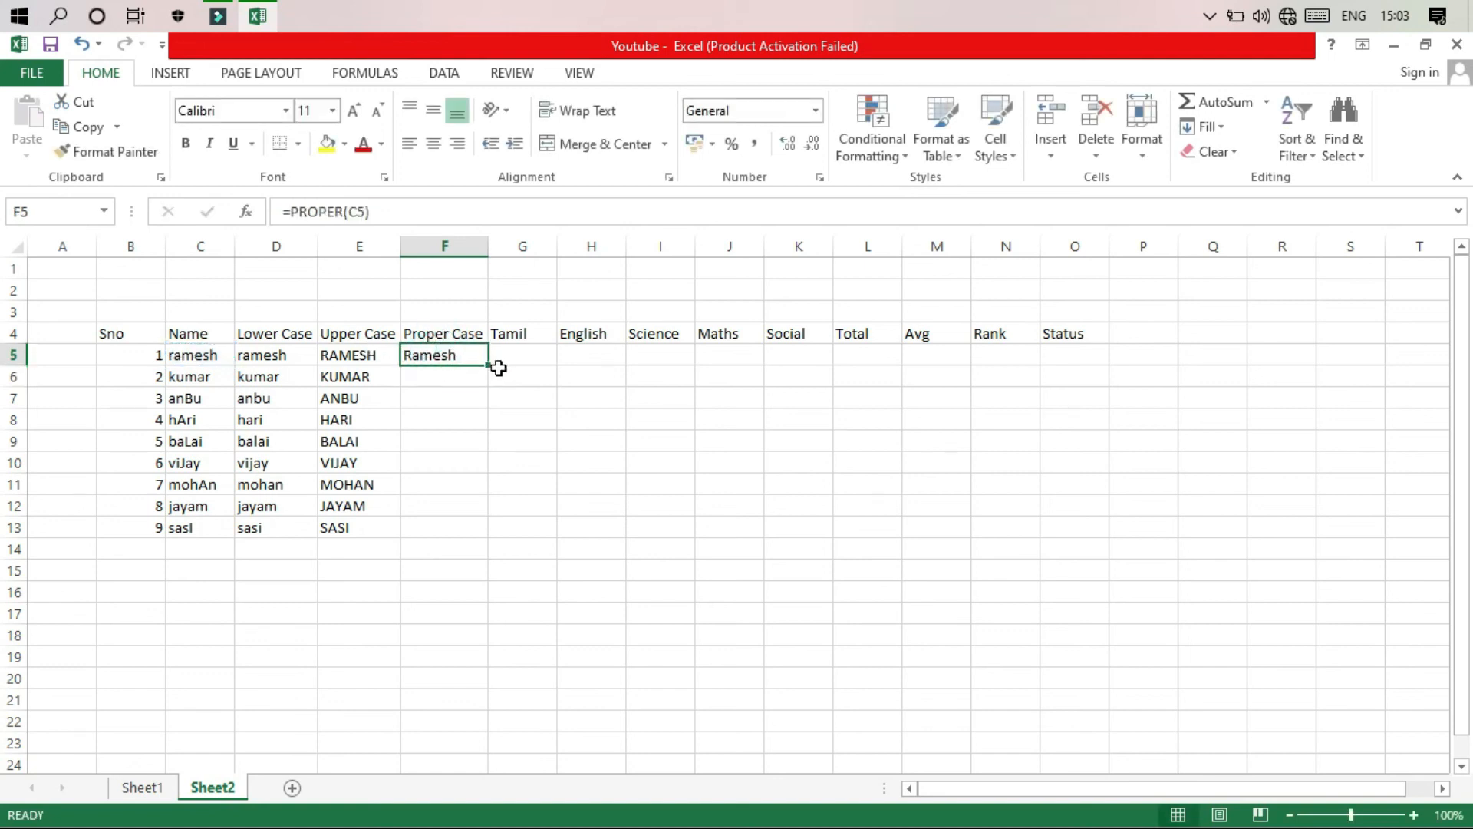
left_click_drag(493, 369, 493, 537)
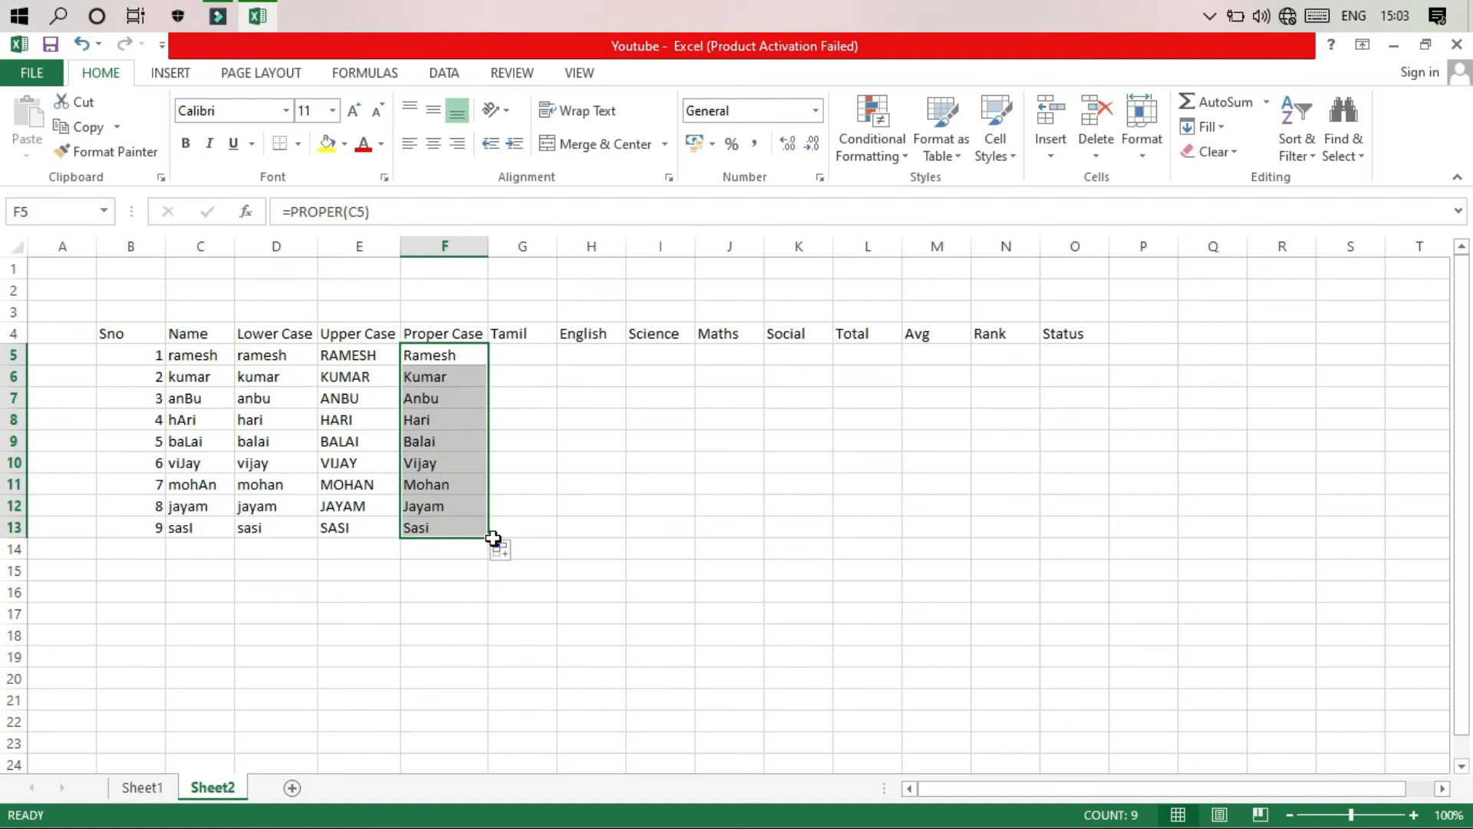
left_click(220, 626)
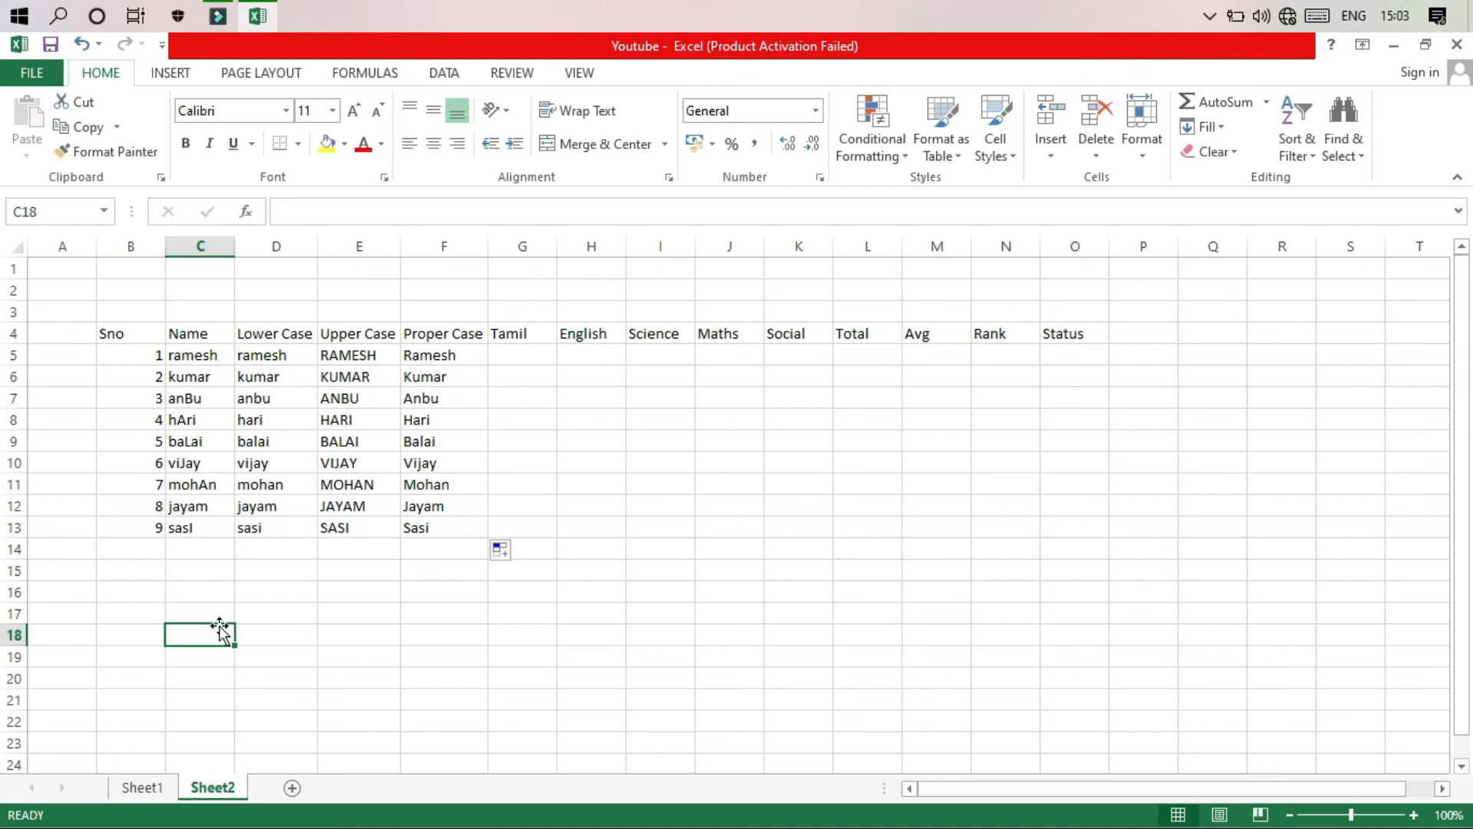
type("Name 123")
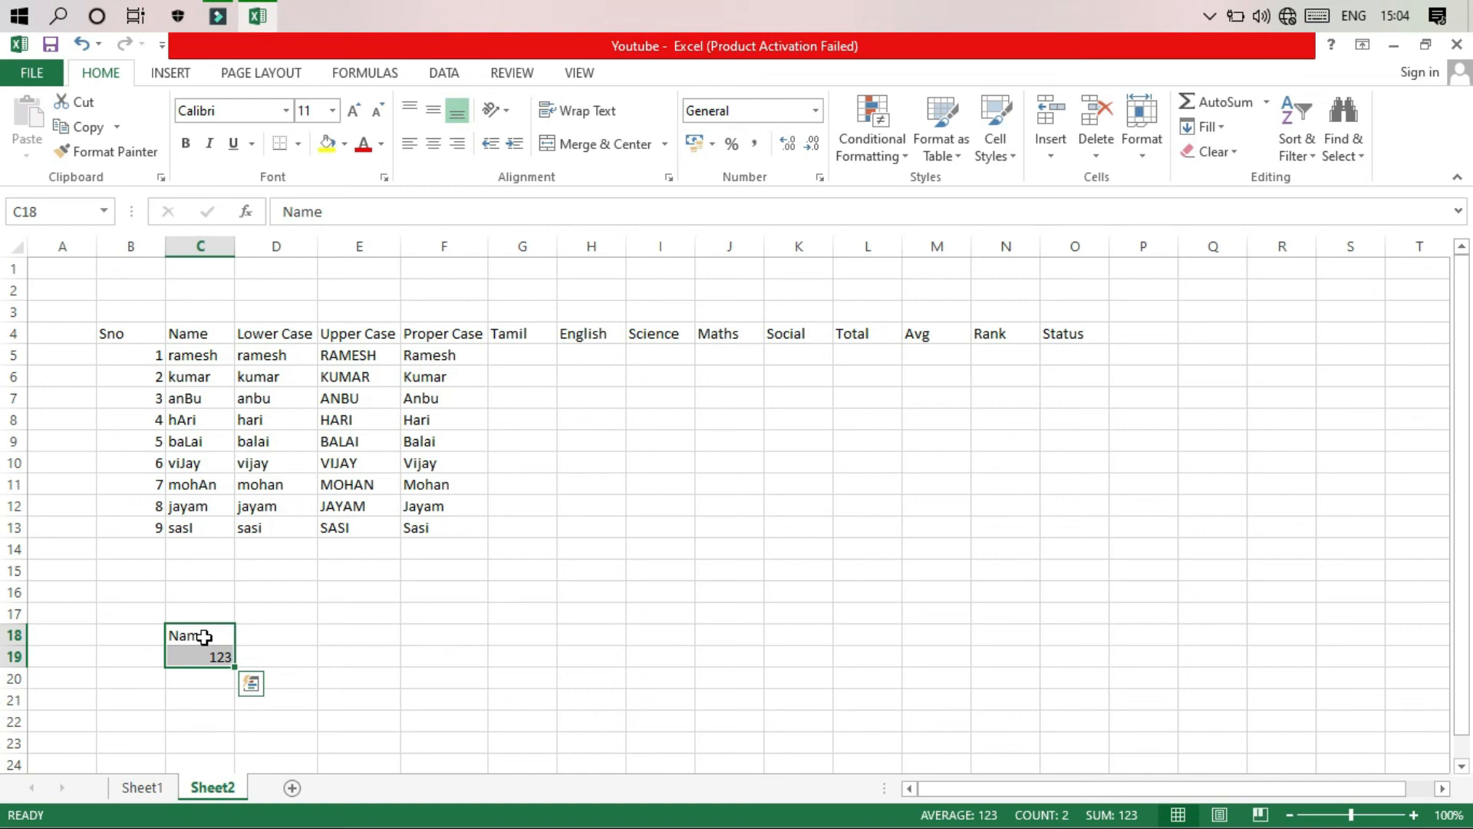
key("Delete")
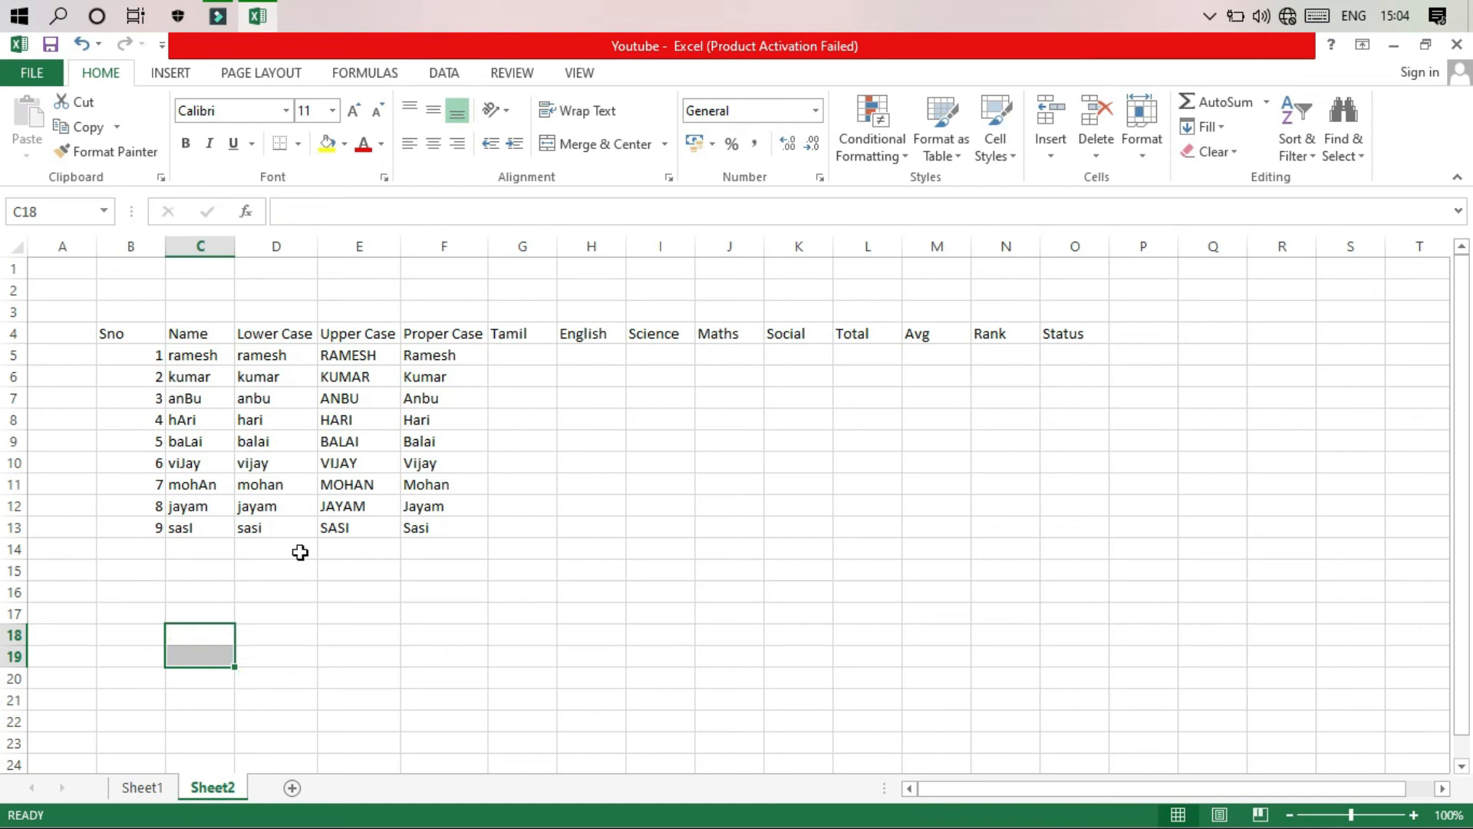
- Examine the LOWER formula in the first cell under the Lower Case heading
left_click(264, 359)
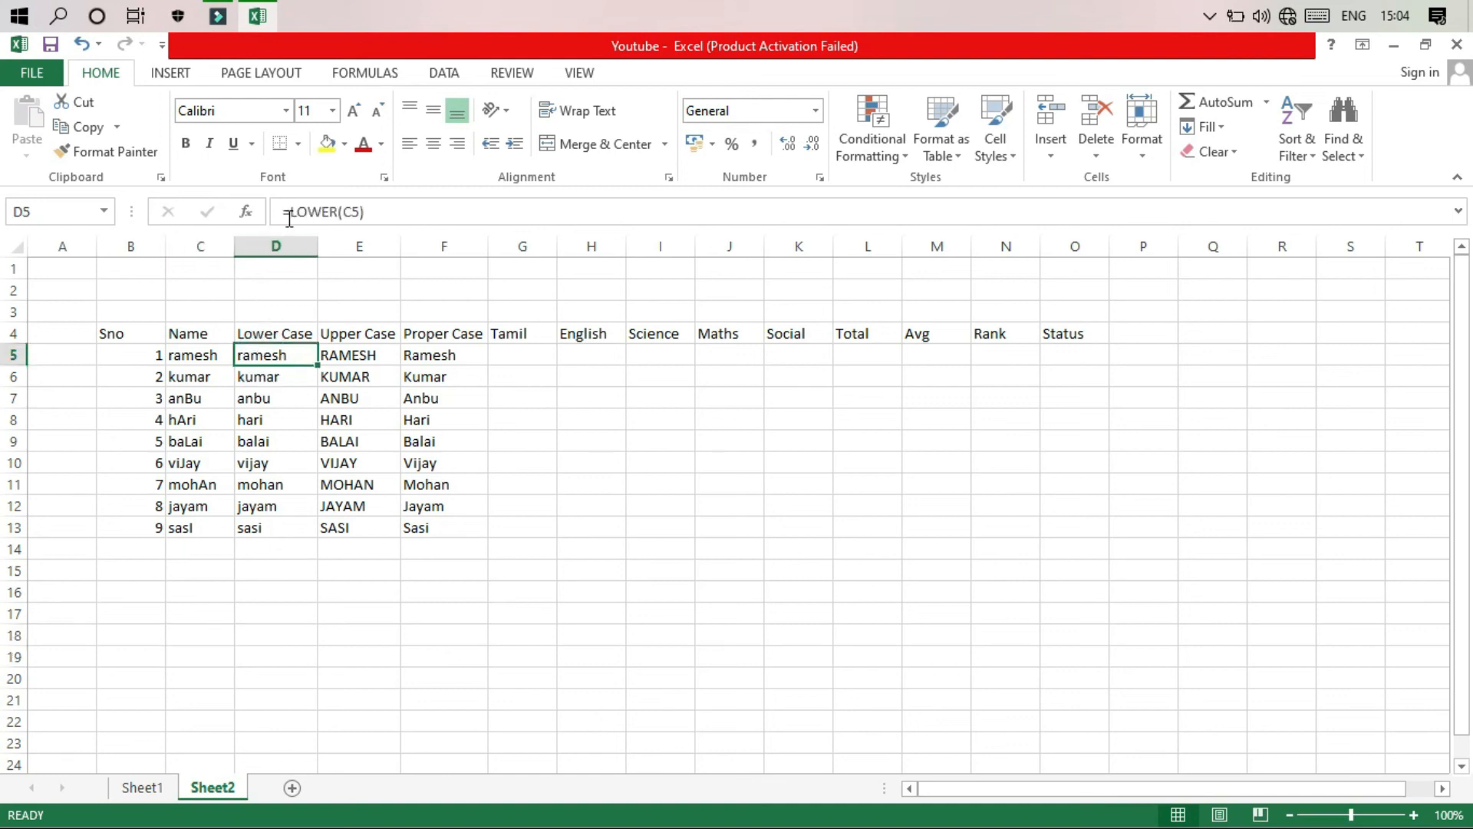